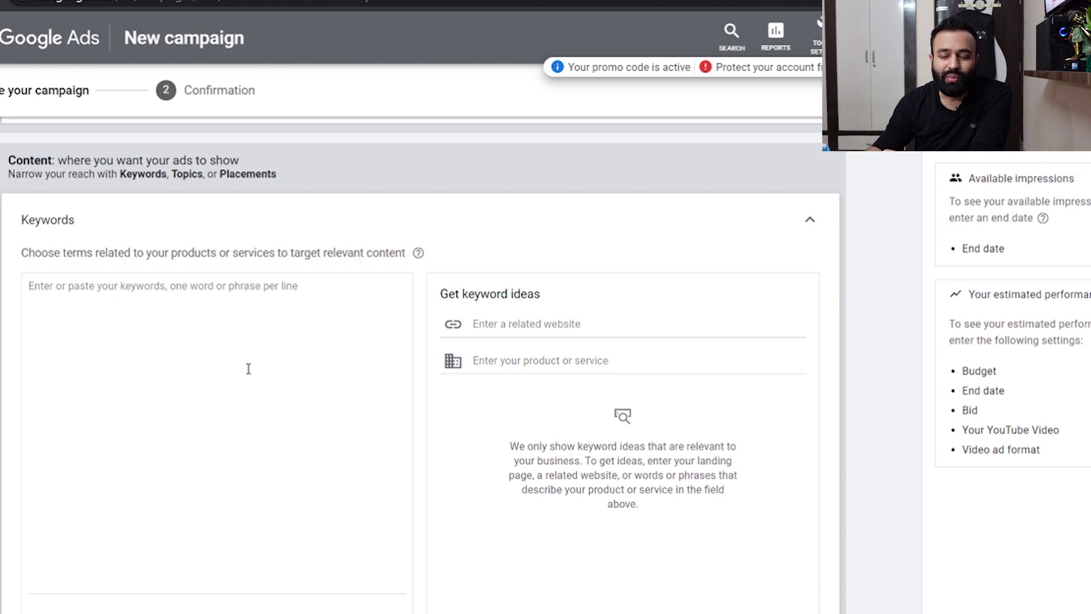
# Focus the 'Enter a related website' field, then open a new incognito Chrome window
pyautogui.click(515, 322)
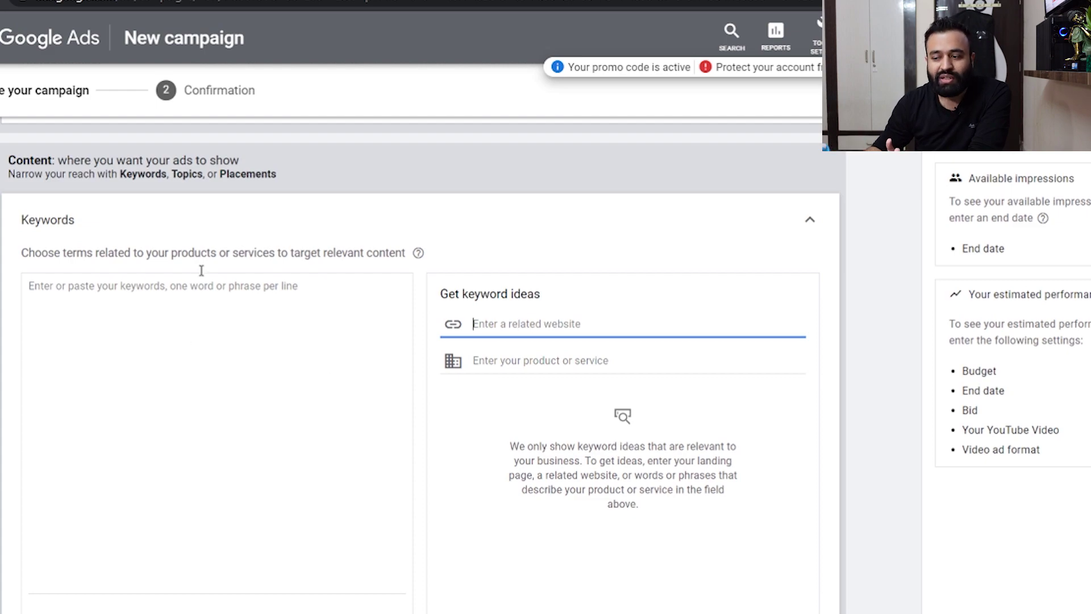
pyautogui.hotkey('ctrl', 'shift', 'n')
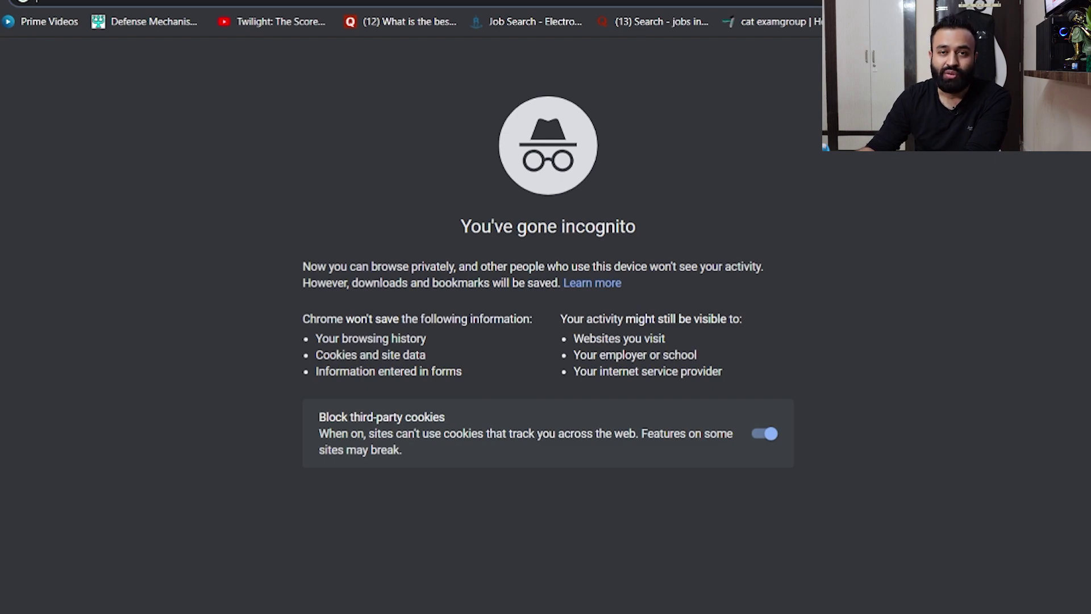
# Search 'top beauty blogs' in incognito and open the Byrdie beauty-blogs article
pyautogui.write('top beauty blogs')
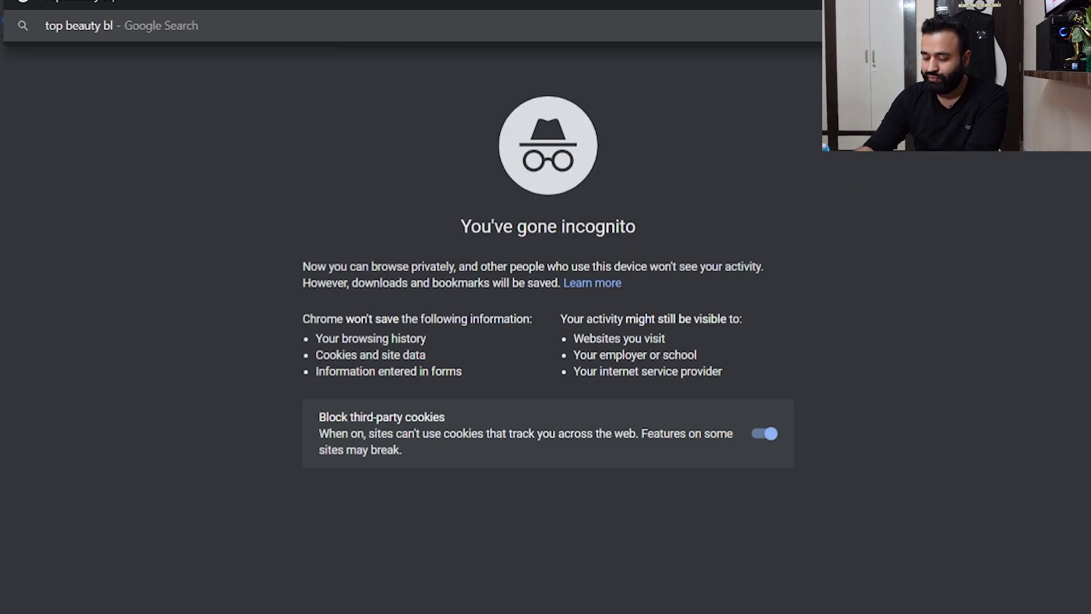
pyautogui.press('Return')
pyautogui.click(126, 380)
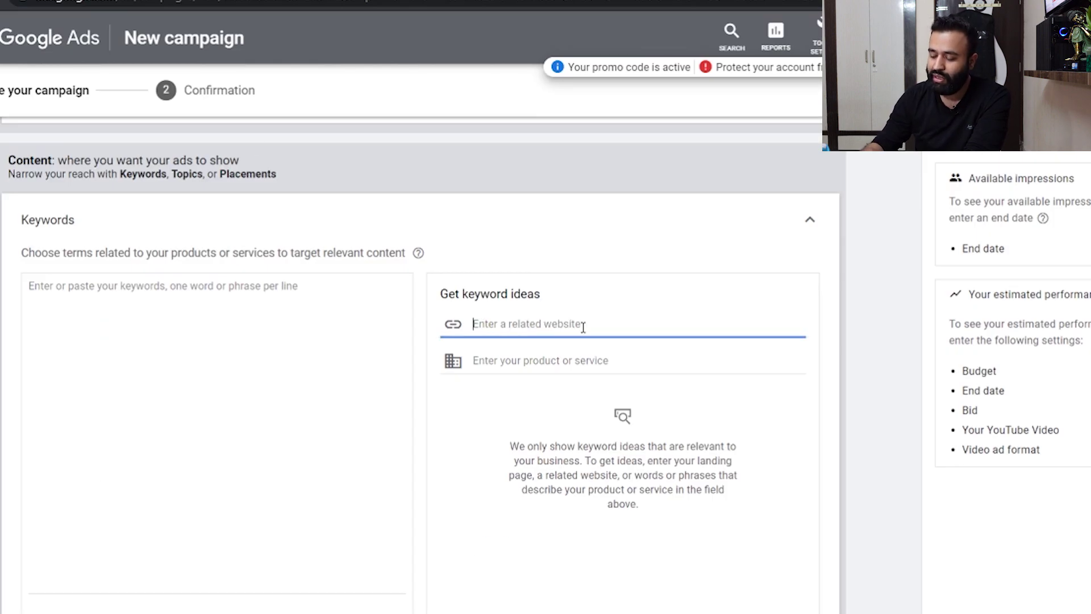
# Paste theannaedit.com as the related website and browse ideas like annas 84 and makeup blog 57
pyautogui.write('https://www.theannaedit.com/')
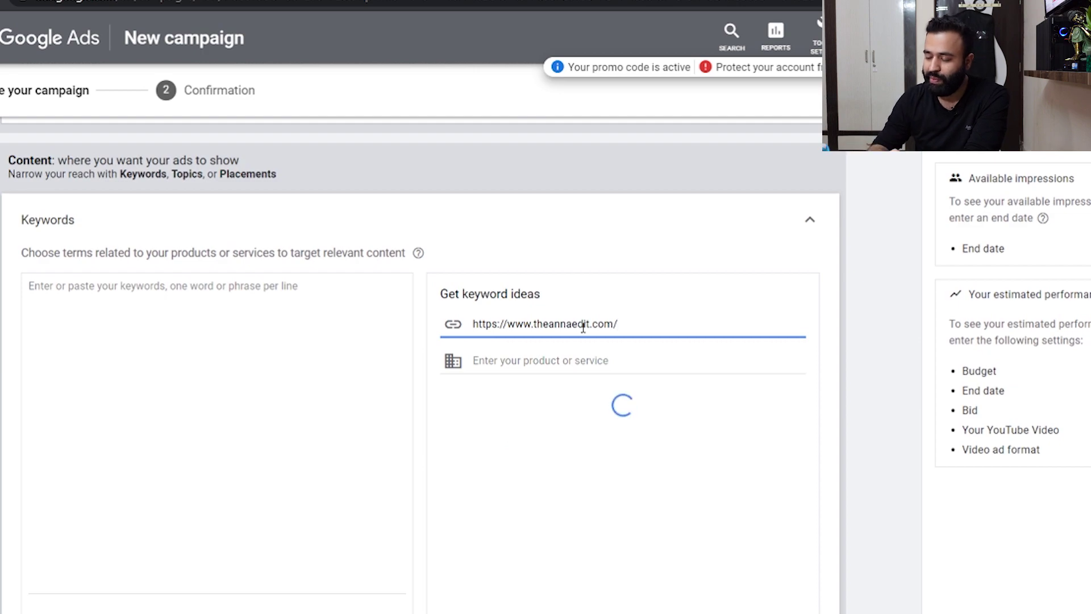
pyautogui.scroll(-4, 556, 415)
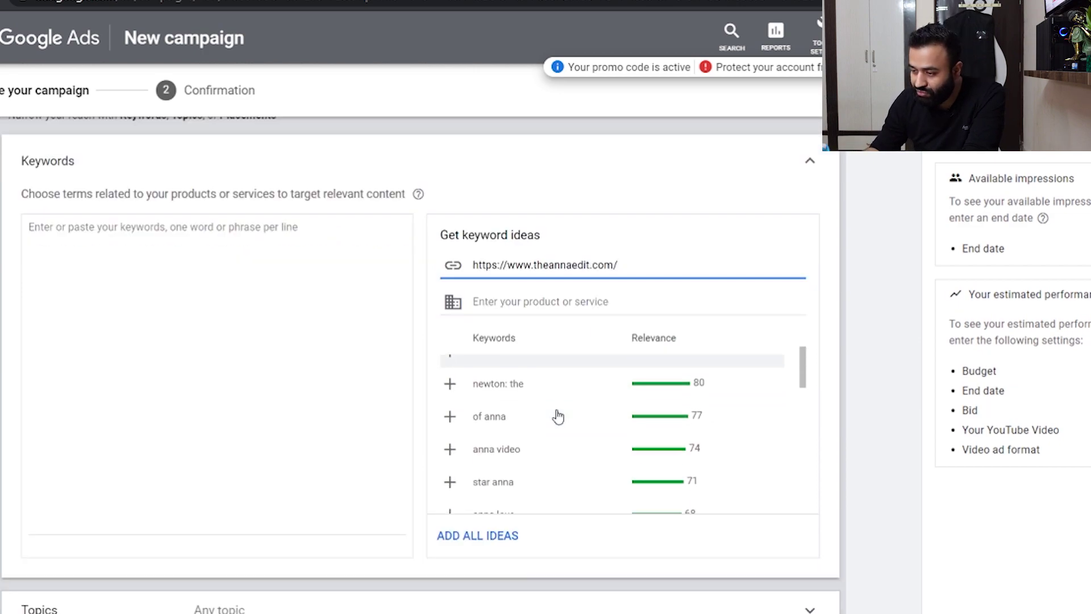
pyautogui.scroll(-5, 557, 416)
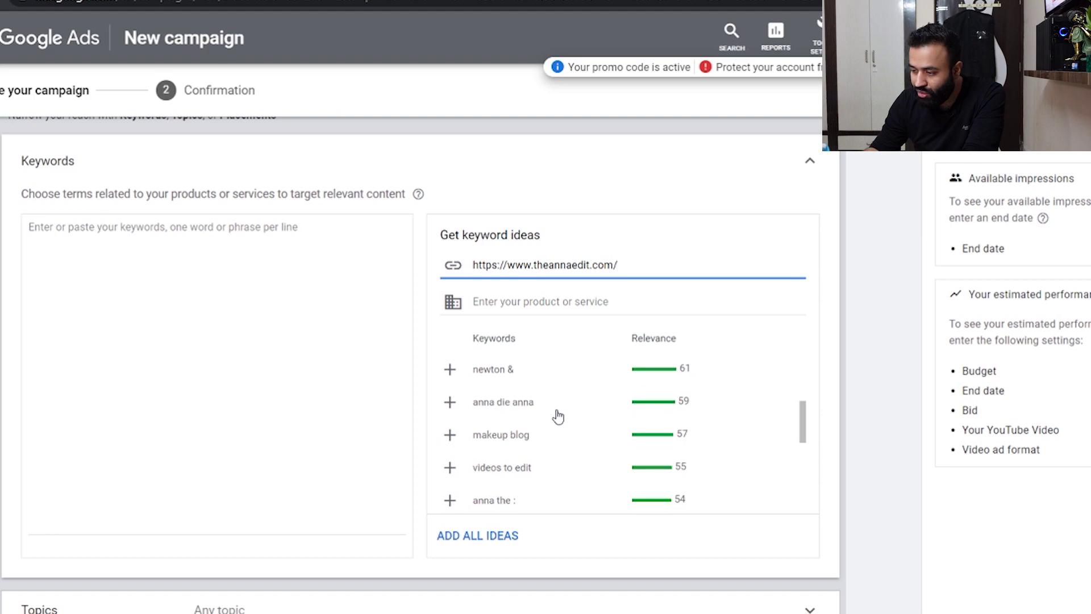
pyautogui.scroll(-5, 558, 416)
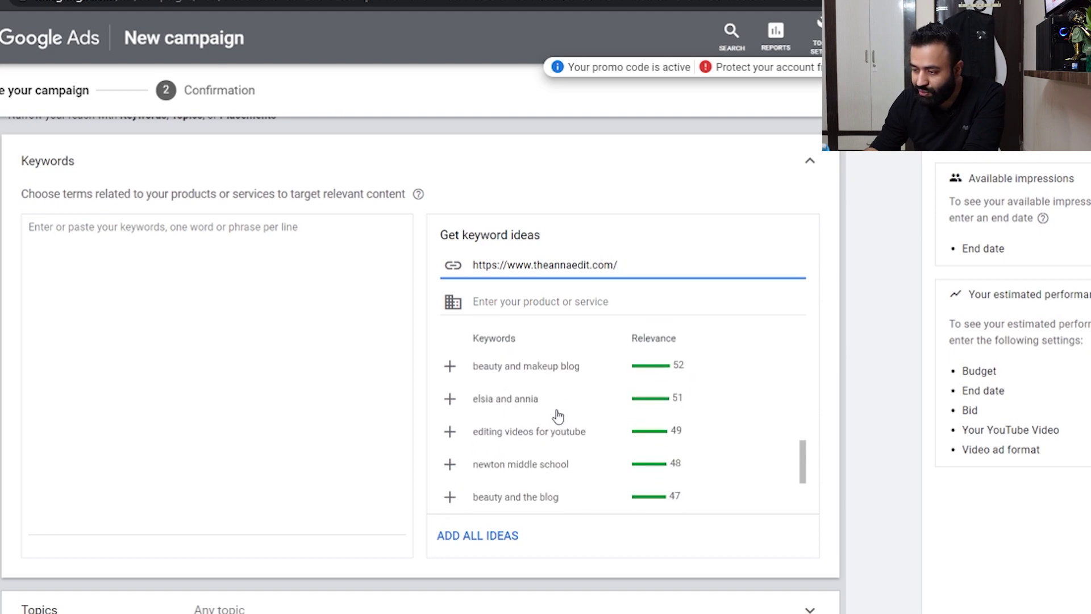
pyautogui.scroll(-6, 558, 417)
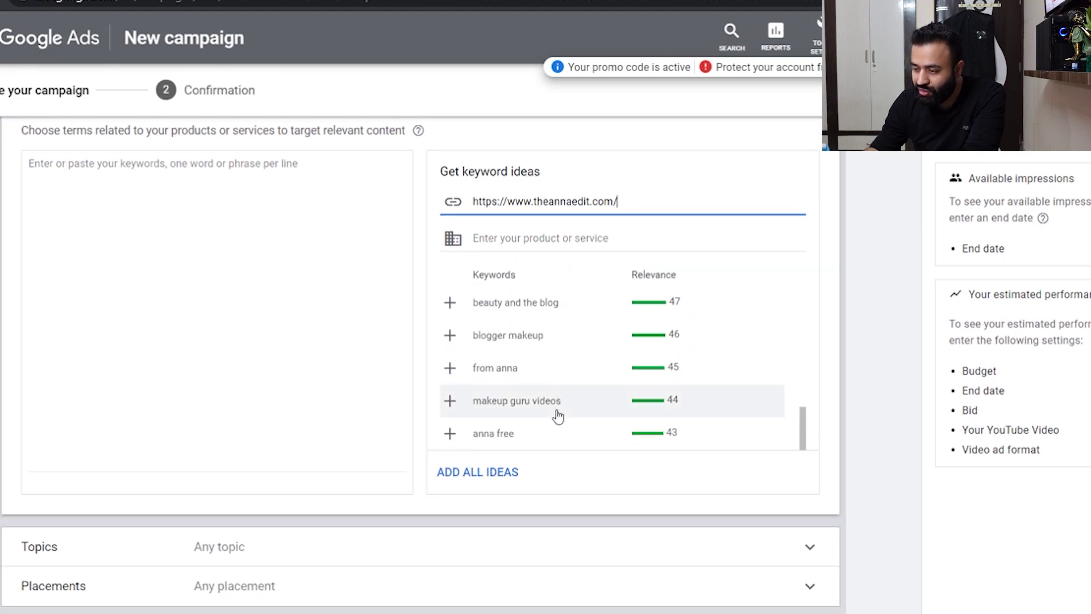
pyautogui.scroll(15, 557, 417)
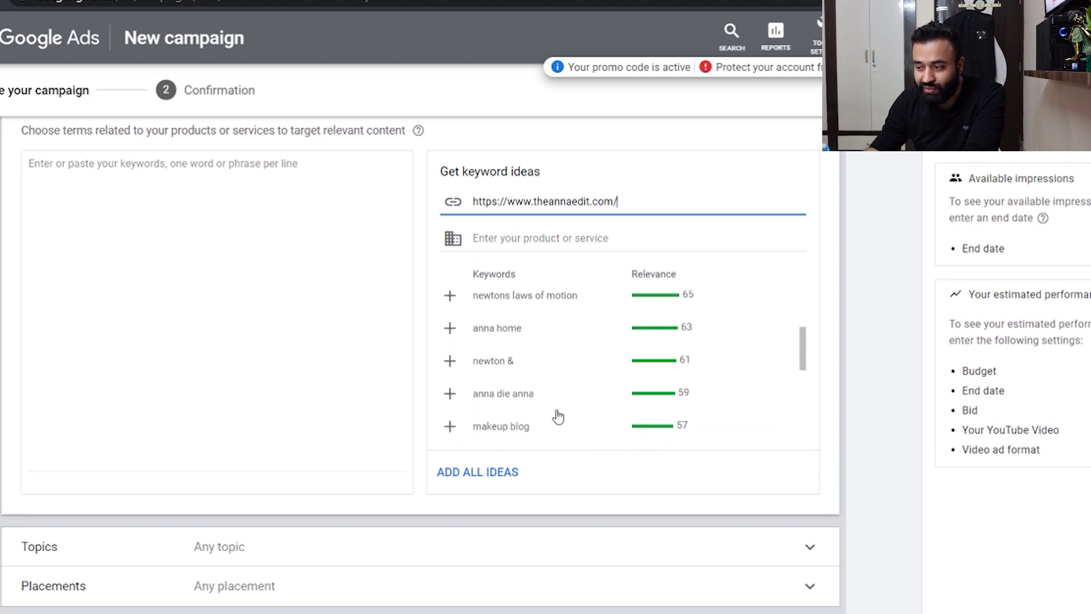
pyautogui.scroll(2, 557, 416)
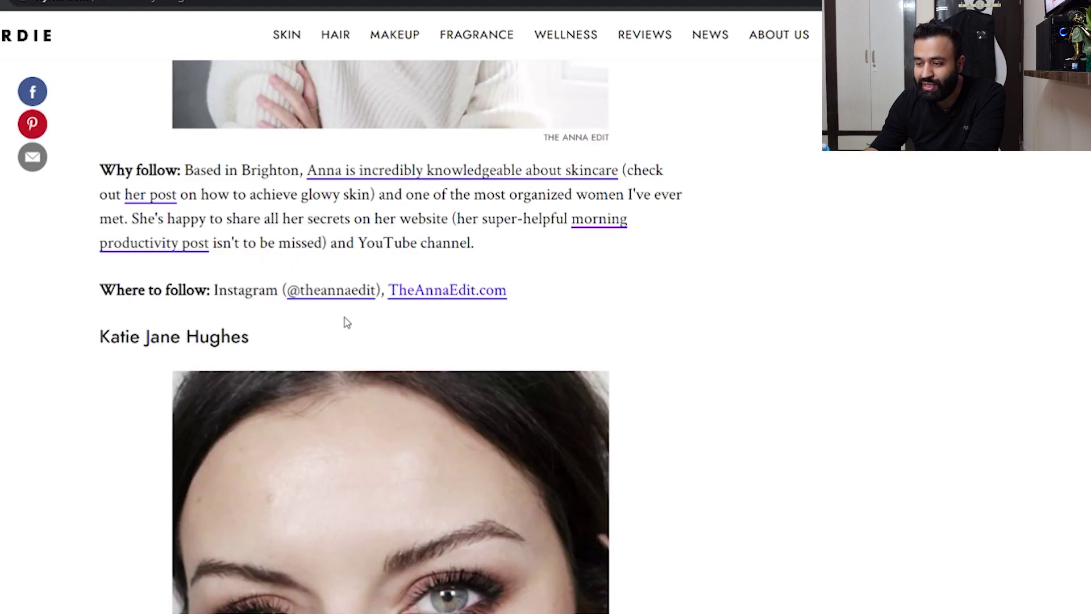
# Search 'fitness blog', open Healthline's Best Fitness Blogs of 2020, and select its URL
pyautogui.scroll(-15, 344, 318)
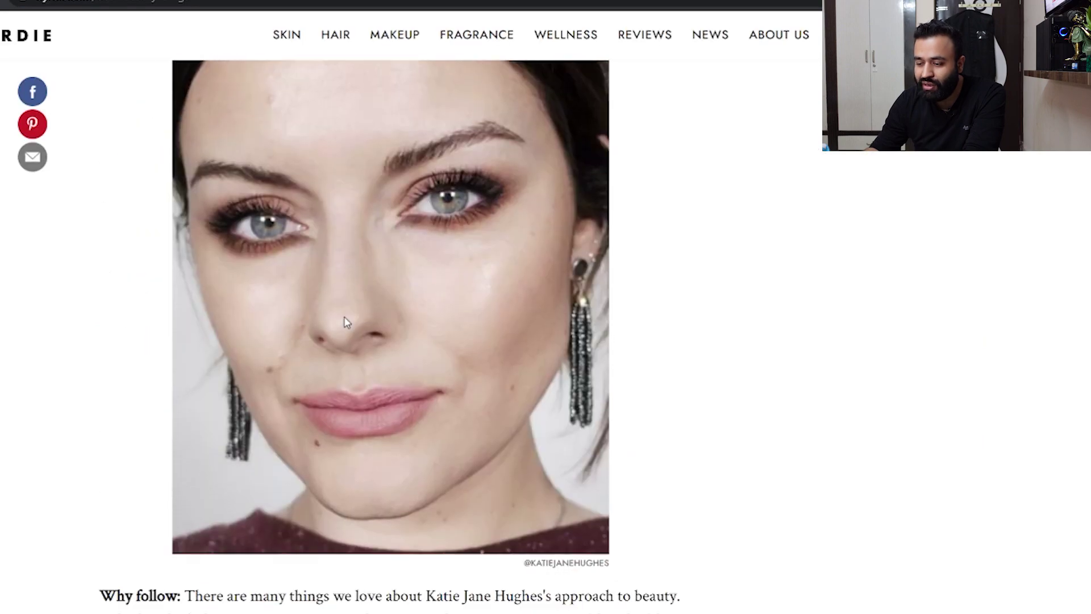
pyautogui.scroll(-2, 343, 319)
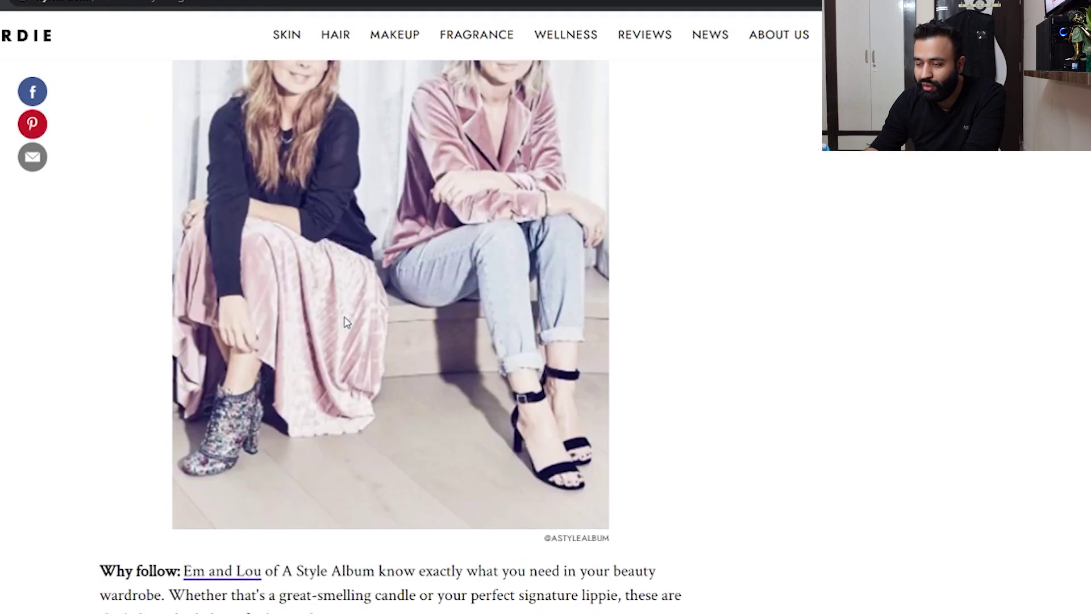
pyautogui.hotkey('ctrl', 'l')
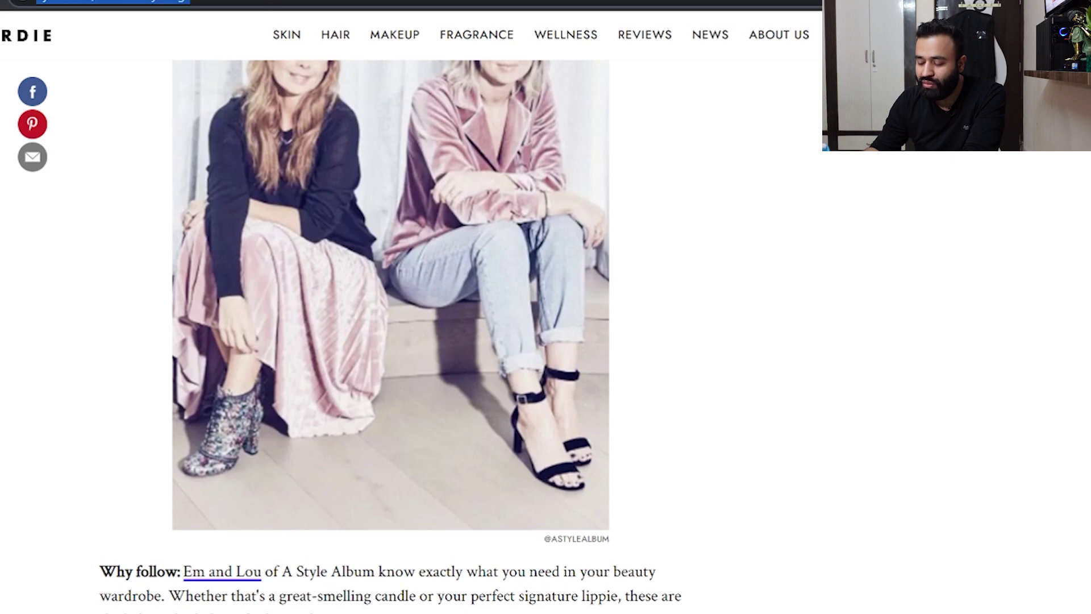
pyautogui.write('fitne')
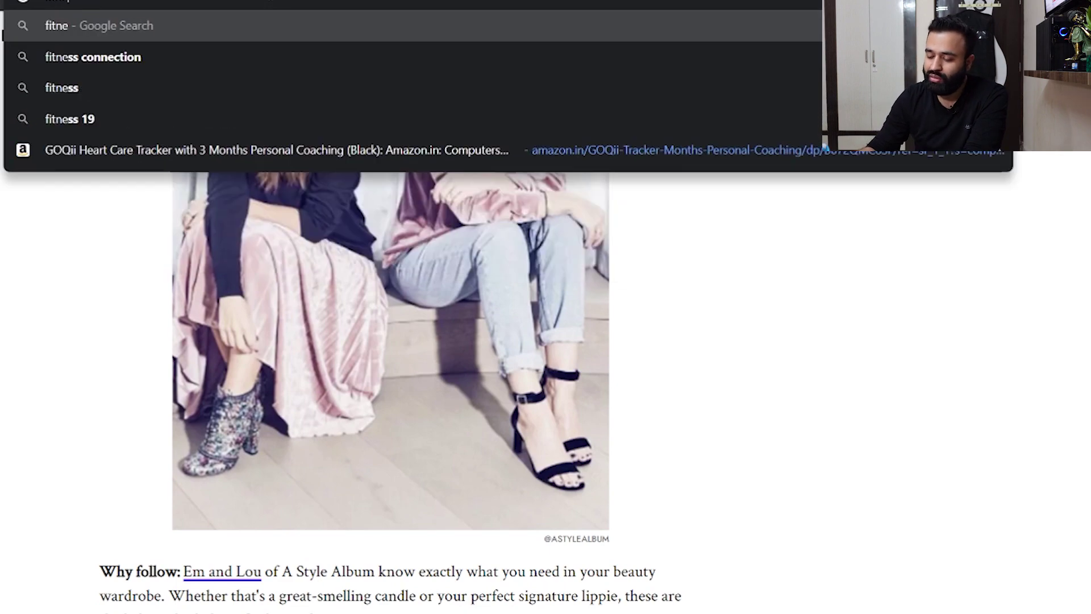
pyautogui.write('ss blog')
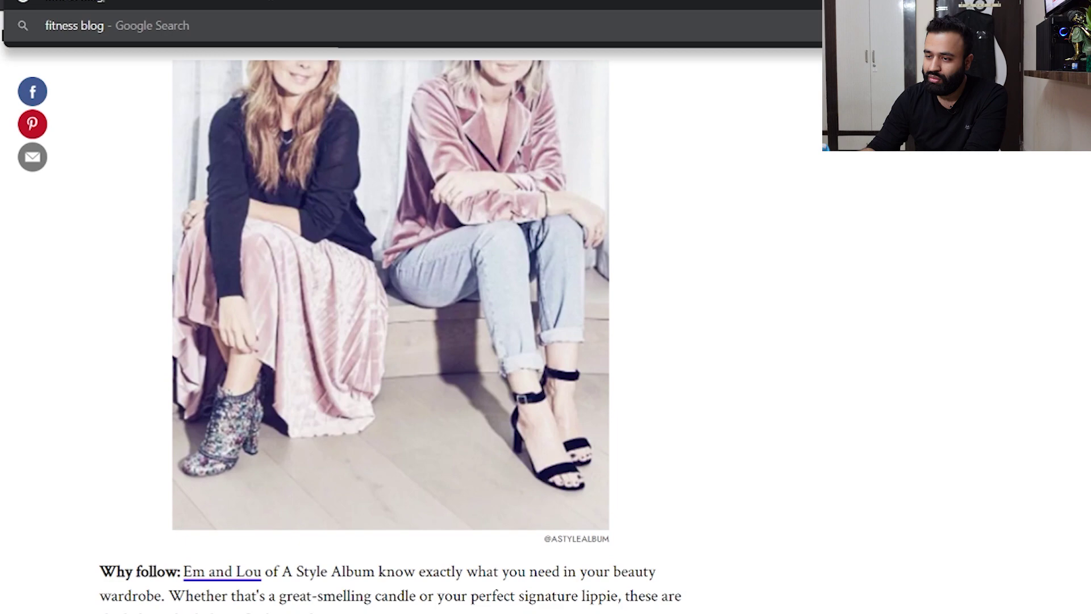
pyautogui.press('Return')
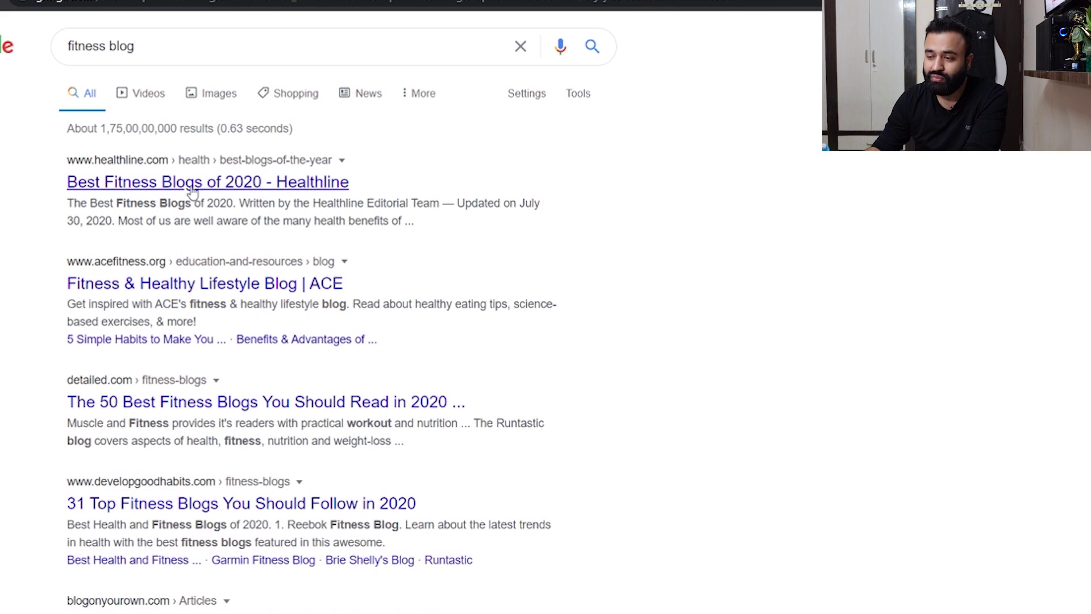
pyautogui.click(192, 192)
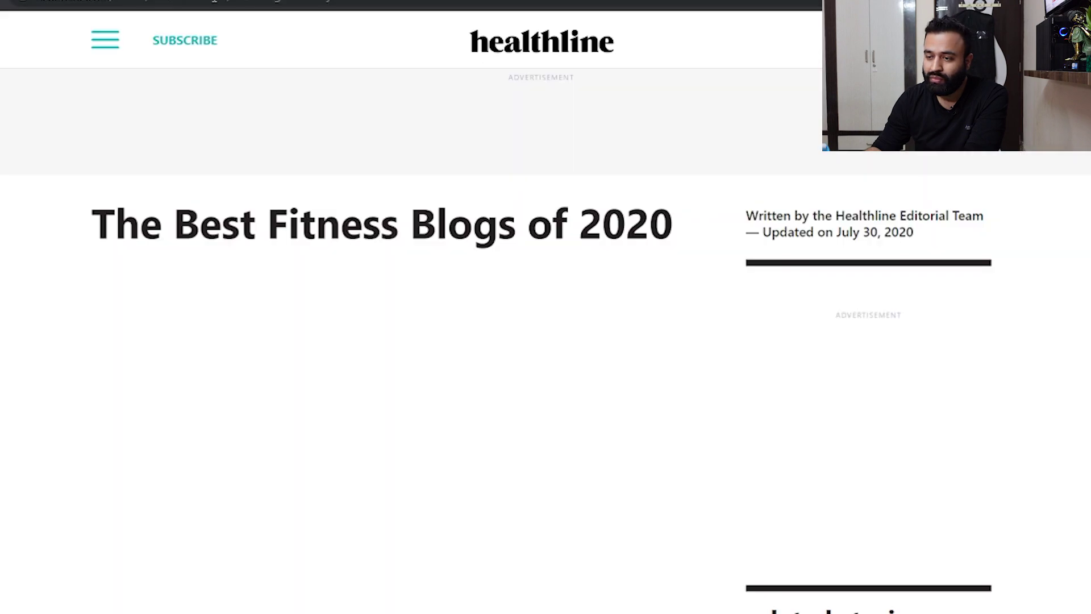
pyautogui.click(215, 3)
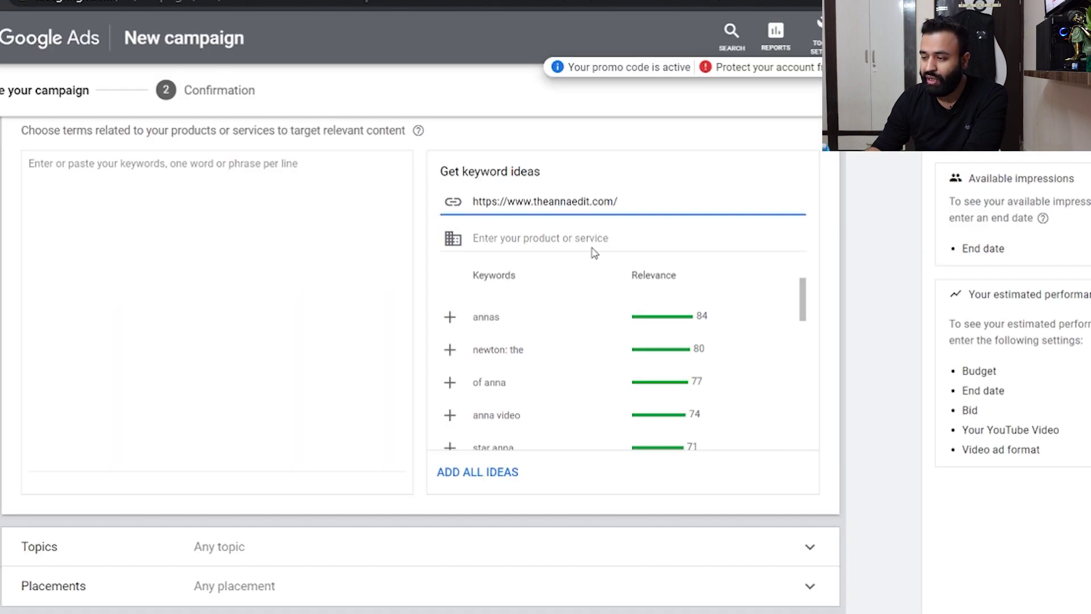
# Swap the related website for the Healthline fitness-blogs URL and scan ideas down to exercise at home 54
pyautogui.hotkey('ctrl', 'a')
pyautogui.write('https://www.healthline.com/health/fitness-exercise/best-blogs-of-the-year')
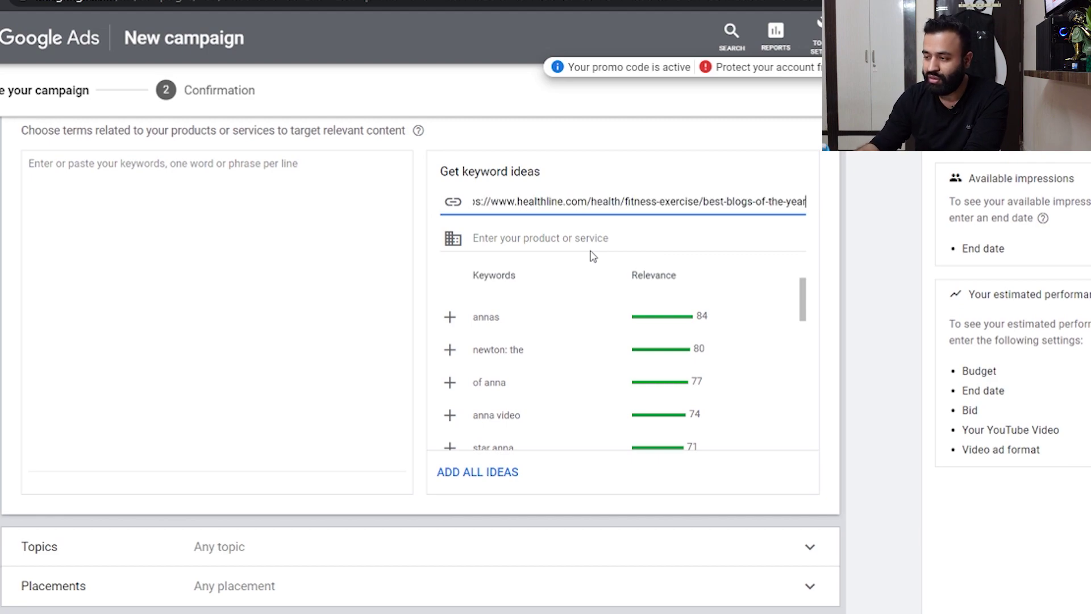
pyautogui.press('BackSpace')
pyautogui.press('BackSpace')
pyautogui.press('BackSpace')
pyautogui.press('BackSpace')
pyautogui.press('BackSpace')
pyautogui.press('BackSpace')
pyautogui.press('BackSpace')
pyautogui.press('BackSpace')
pyautogui.press('BackSpace')
pyautogui.press('BackSpace')
pyautogui.press('BackSpace')
pyautogui.press('BackSpace')
pyautogui.press('BackSpace')
pyautogui.press('BackSpace')
pyautogui.press('BackSpace')
pyautogui.press('BackSpace')
pyautogui.press('BackSpace')
pyautogui.press('BackSpace')
pyautogui.press('BackSpace')
pyautogui.press('BackSpace')
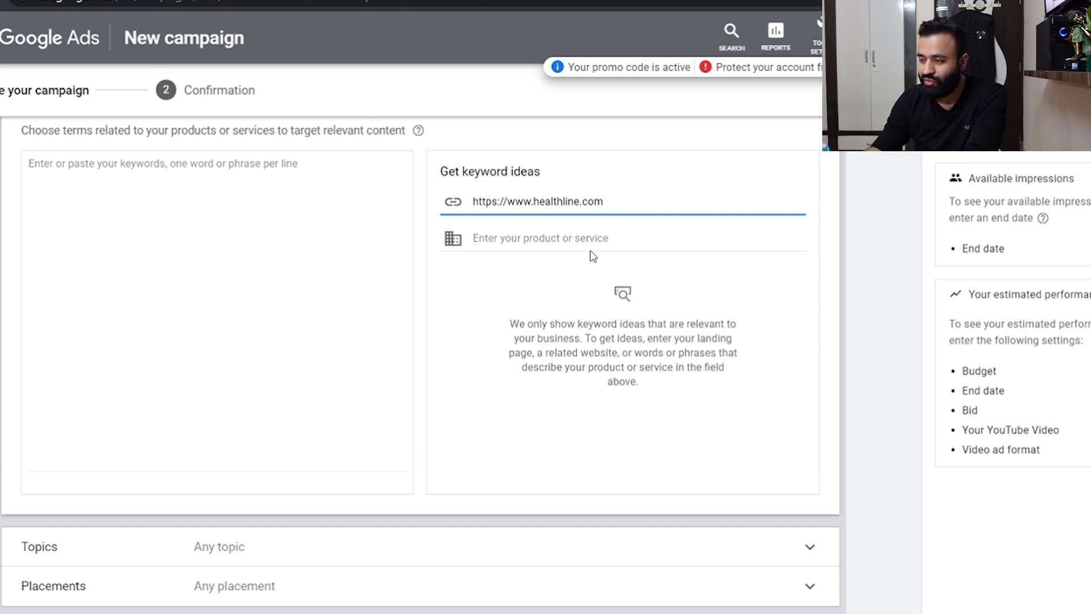
pyautogui.hotkey('ctrl', 'z')
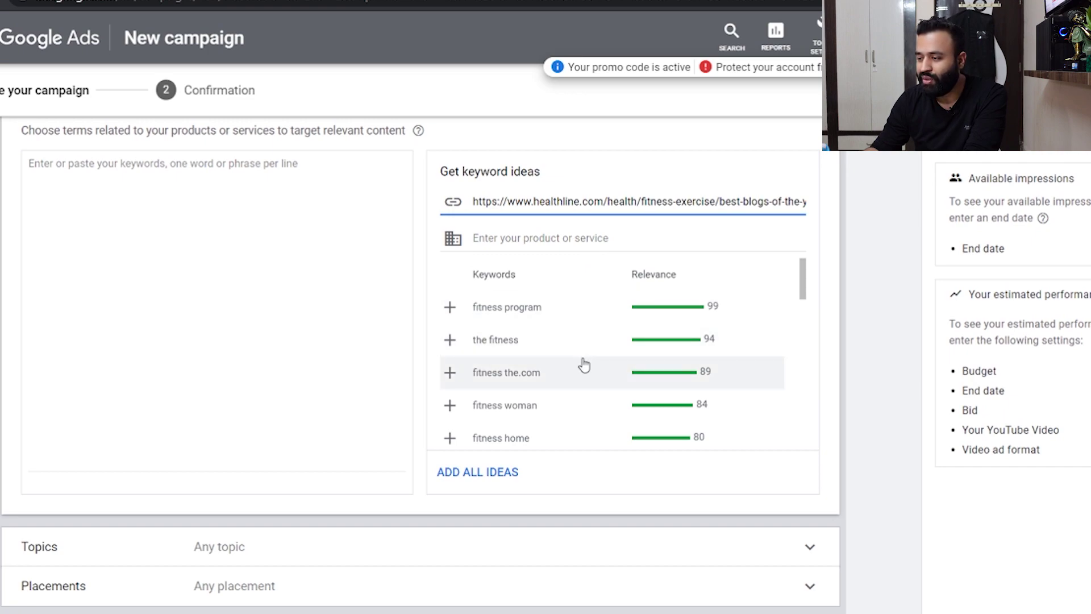
pyautogui.scroll(-6, 584, 365)
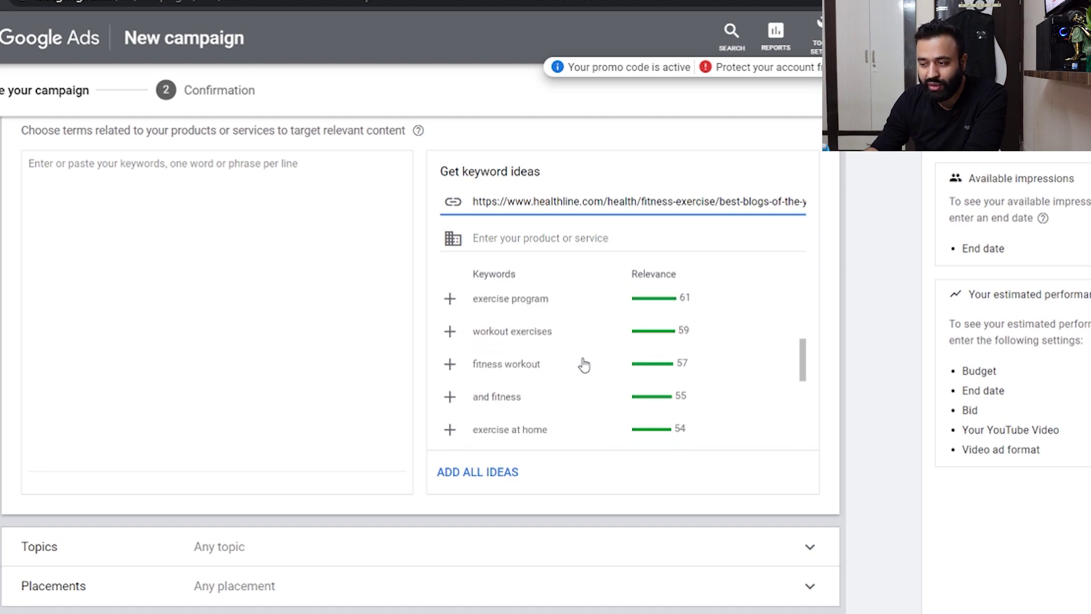
pyautogui.scroll(-2, 584, 365)
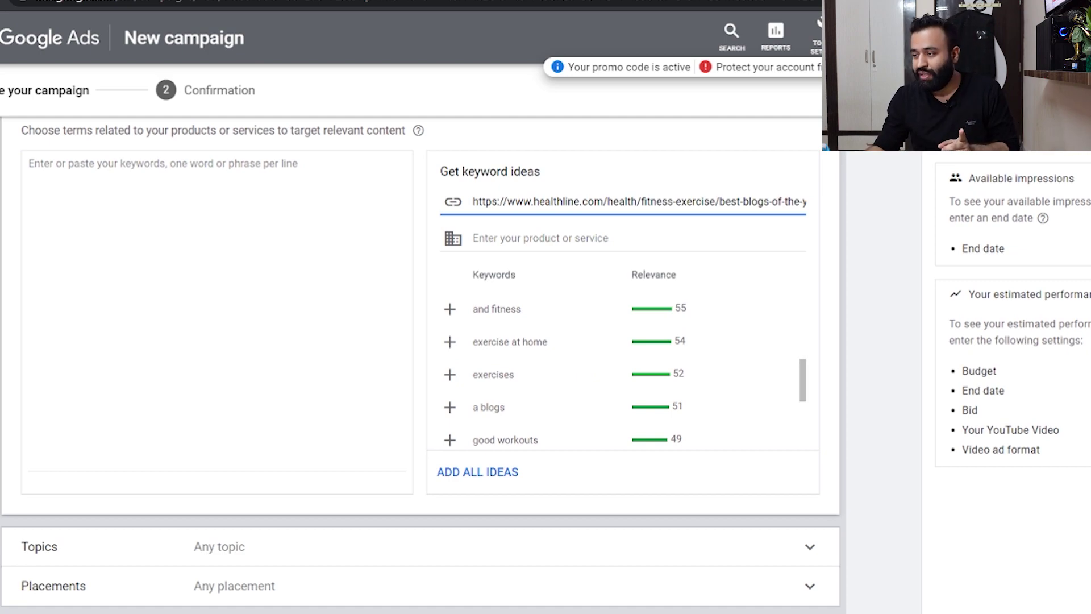
# In Keyword Planner's Discover new keywords, get ideas for the seed 'home made recipes'
pyautogui.click(815, 36)
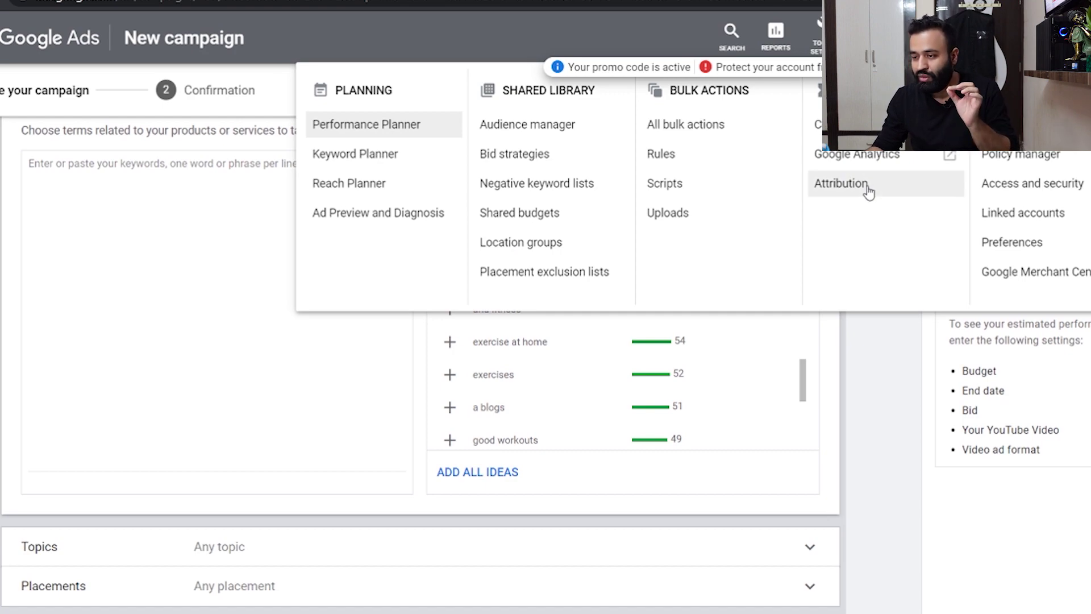
pyautogui.click(378, 158)
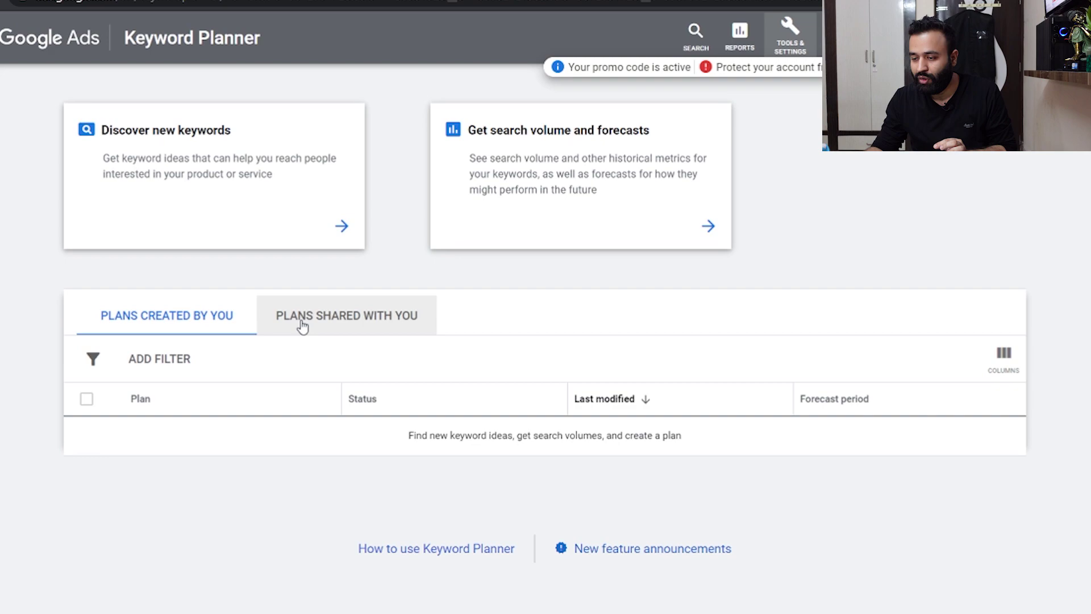
pyautogui.click(341, 226)
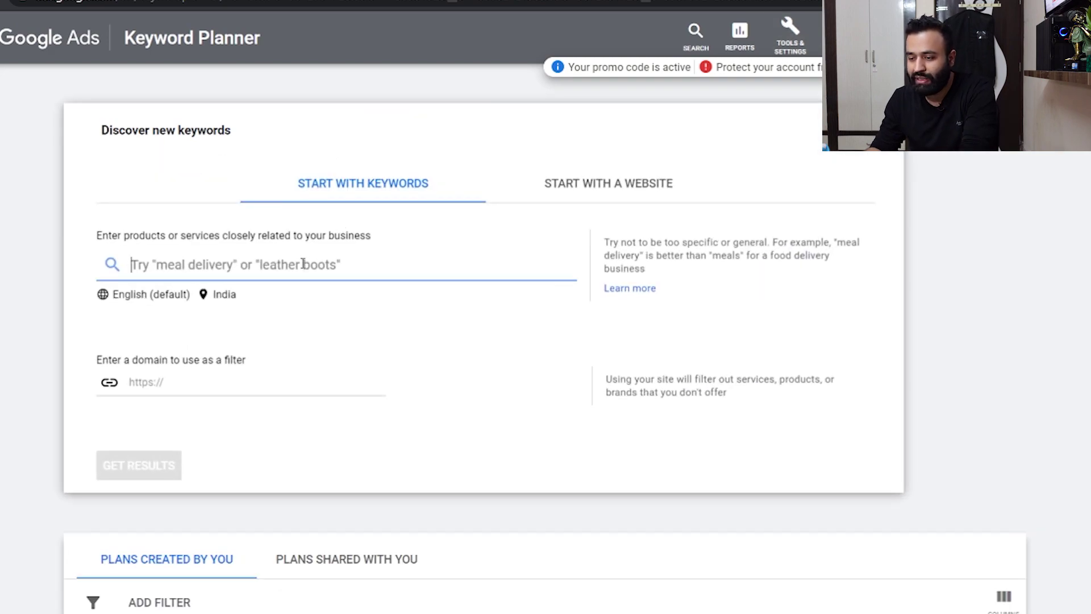
pyautogui.write('sh')
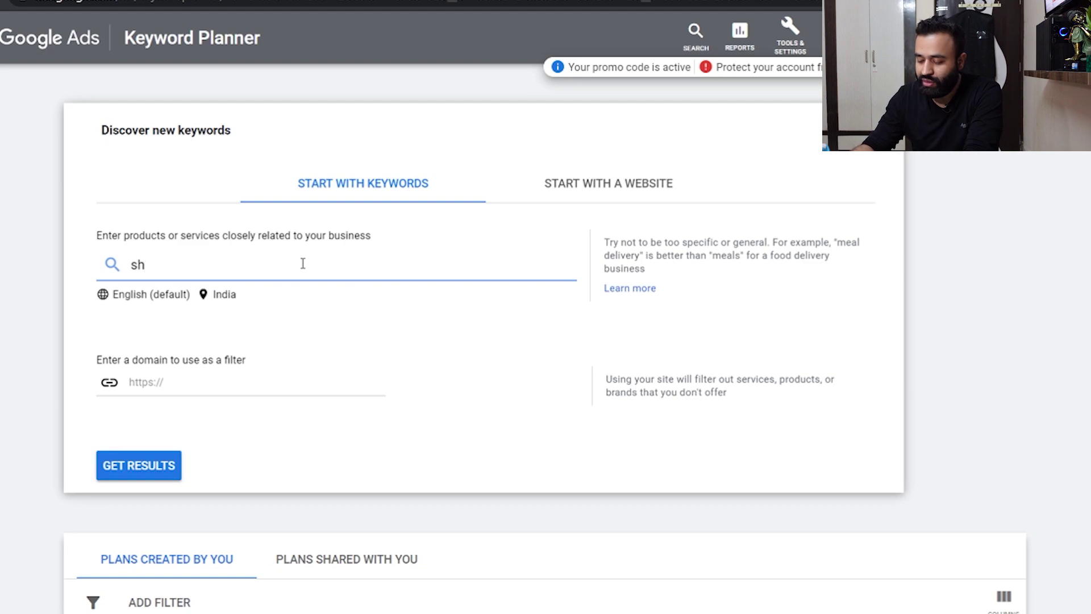
pyautogui.press('BackSpace')
pyautogui.press('BackSpace')
pyautogui.write('h')
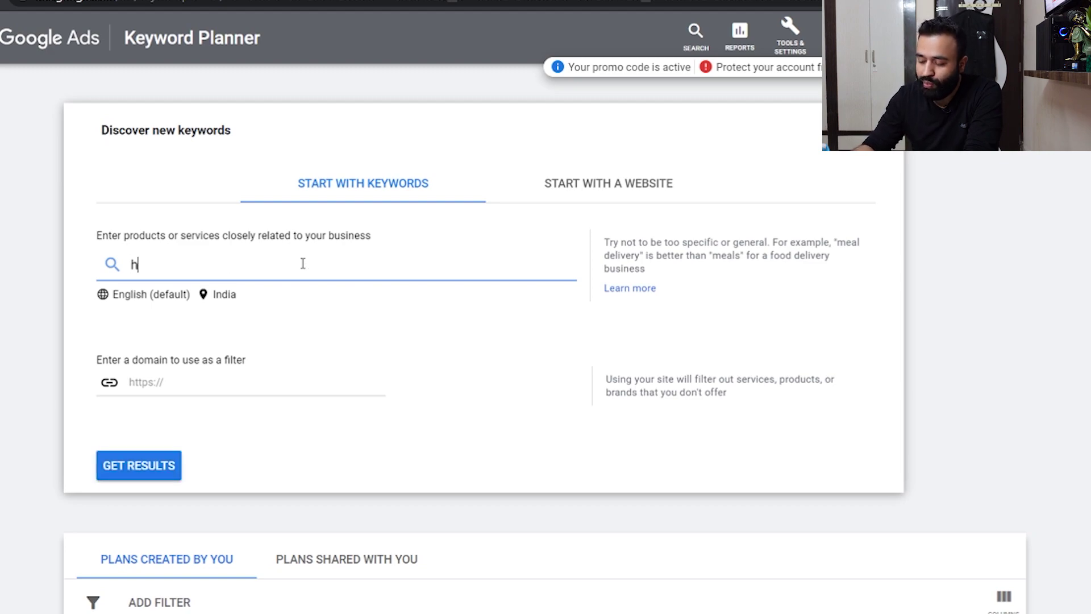
pyautogui.write('ome made re')
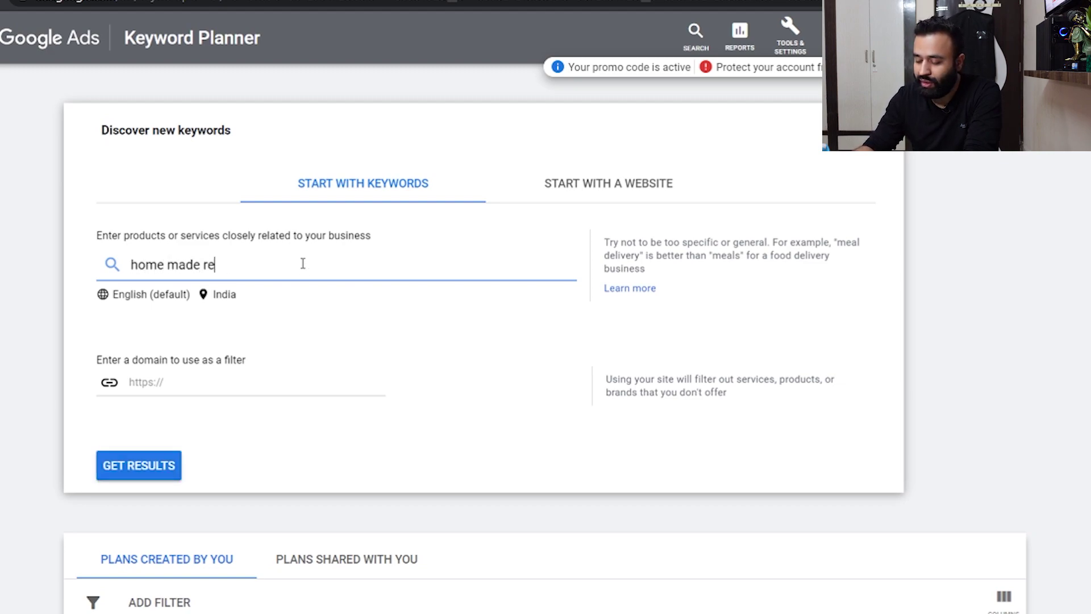
pyautogui.write('cipes')
pyautogui.press('Return')
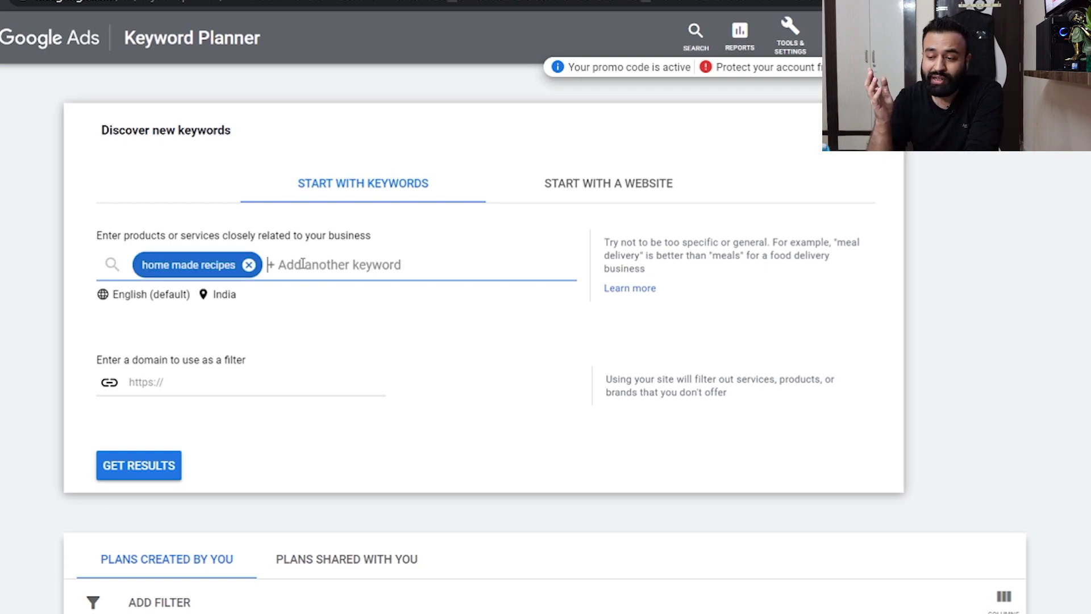
pyautogui.click(147, 469)
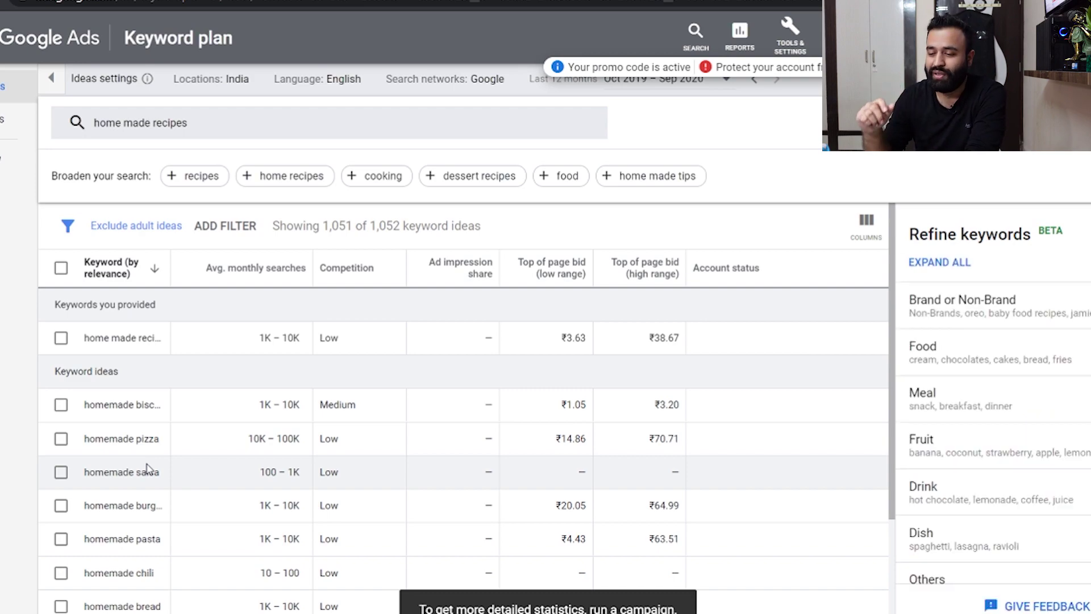
# Select all ten home-made recipe ideas, show 200 rows per page, and copy them
pyautogui.scroll(-1, 208, 420)
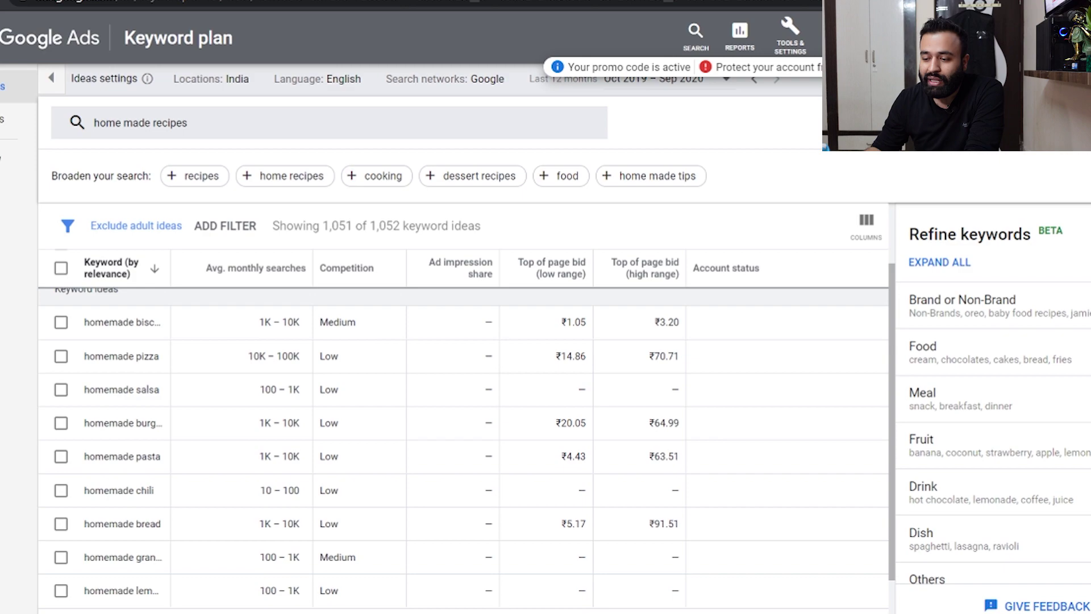
pyautogui.scroll(-2, 209, 480)
pyautogui.scroll(3, 210, 480)
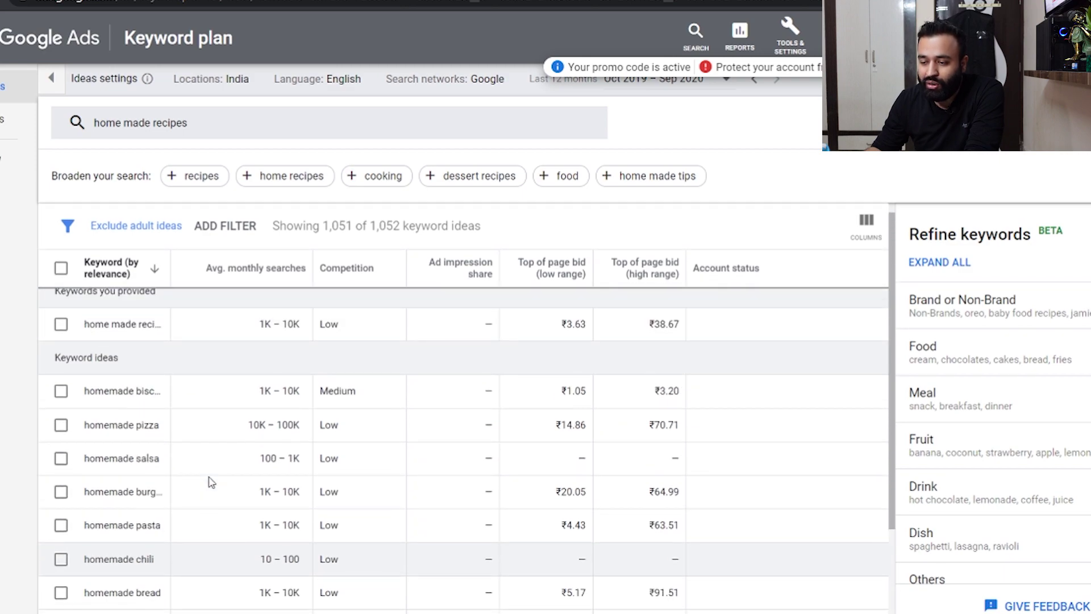
pyautogui.click(61, 269)
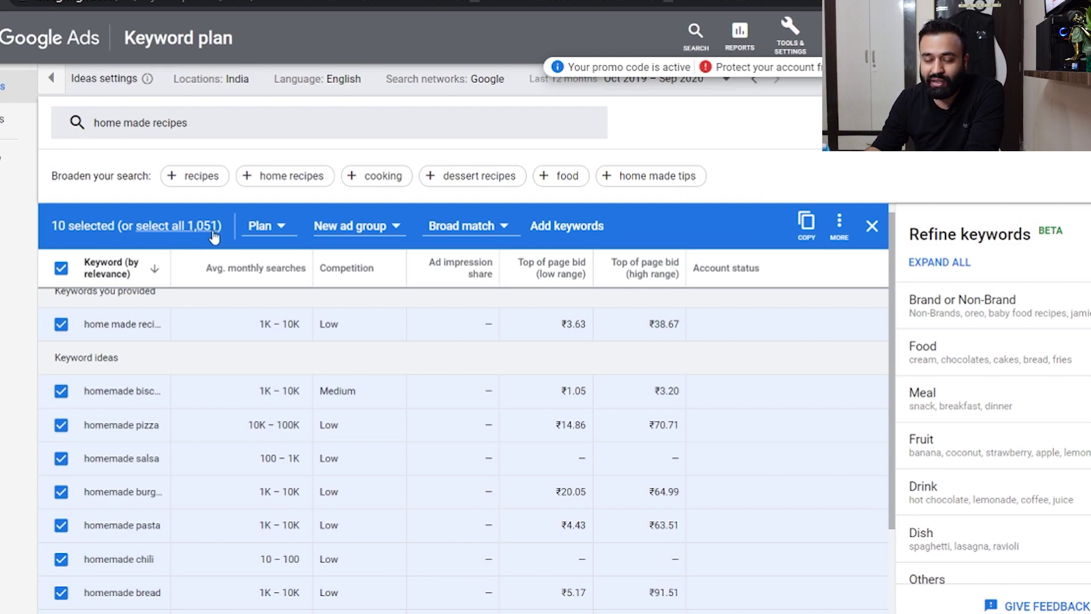
pyautogui.scroll(-2, 508, 392)
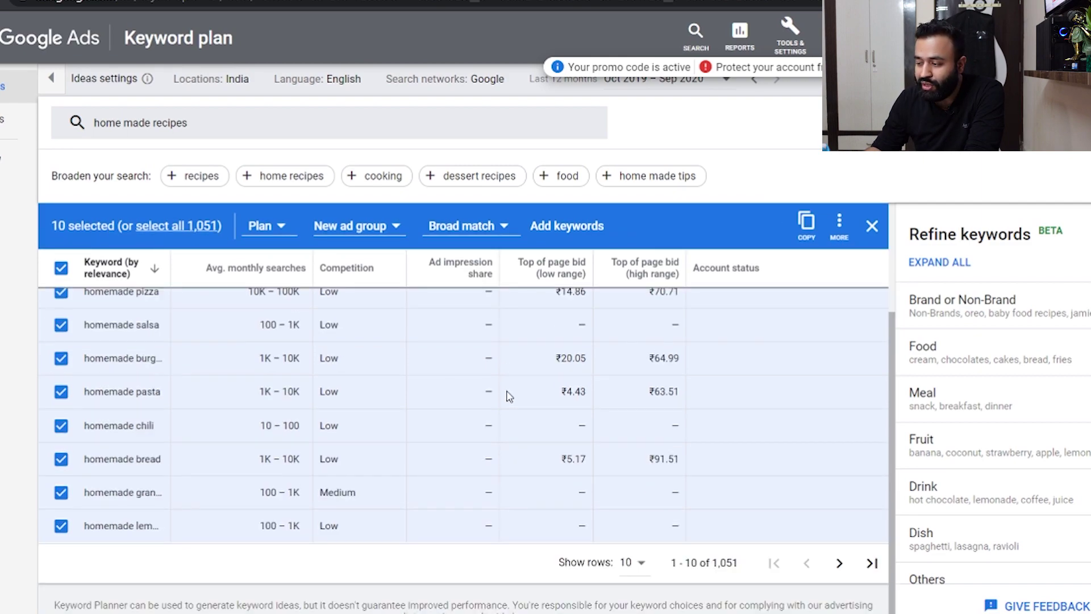
pyautogui.click(635, 562)
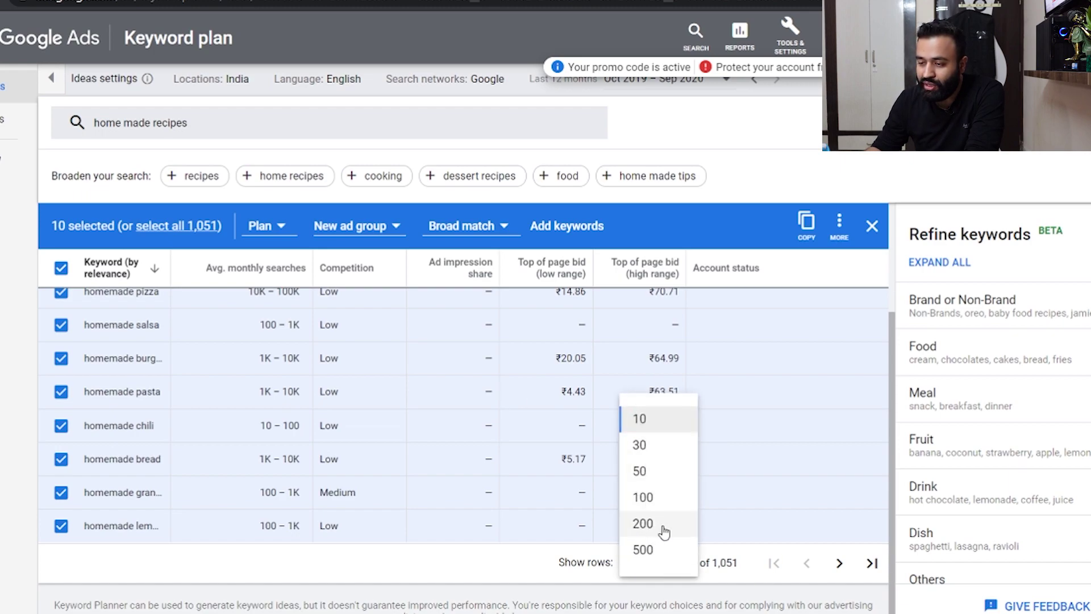
pyautogui.click(643, 523)
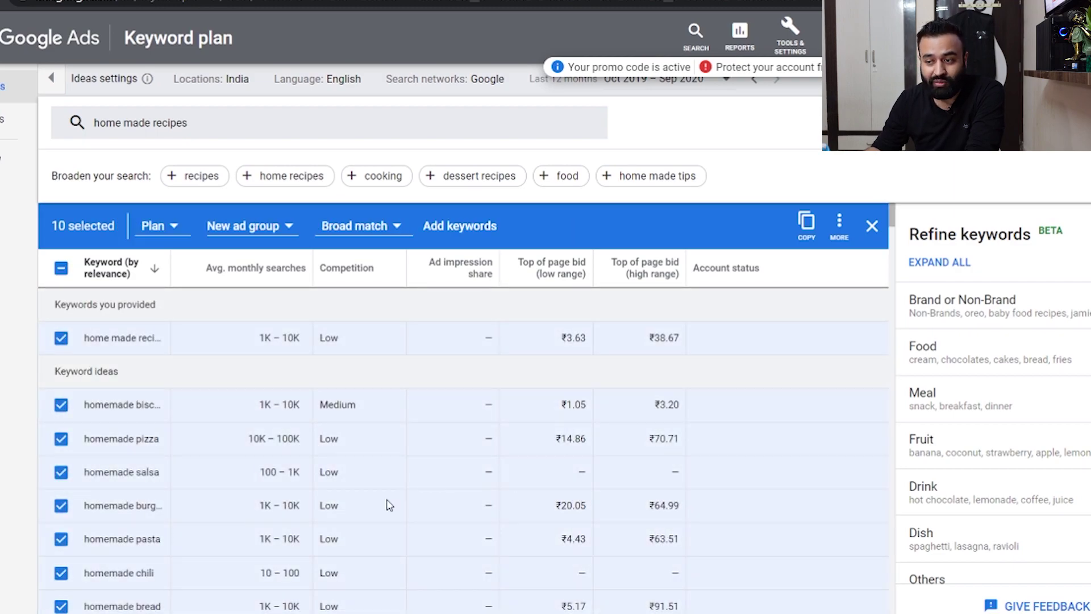
pyautogui.click(806, 223)
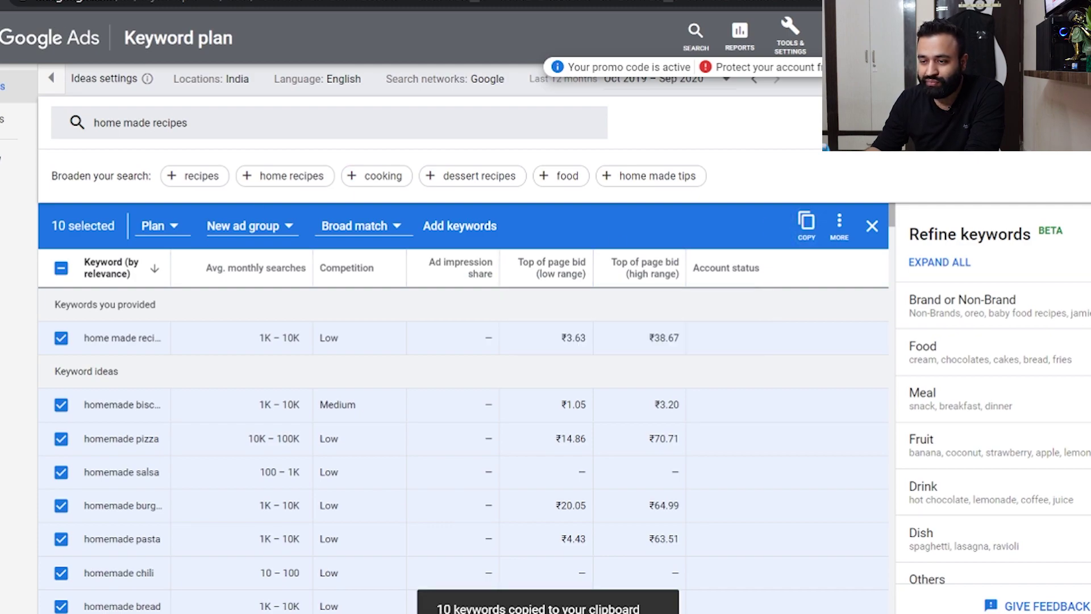
pyautogui.hotkey('alt', 'Left')
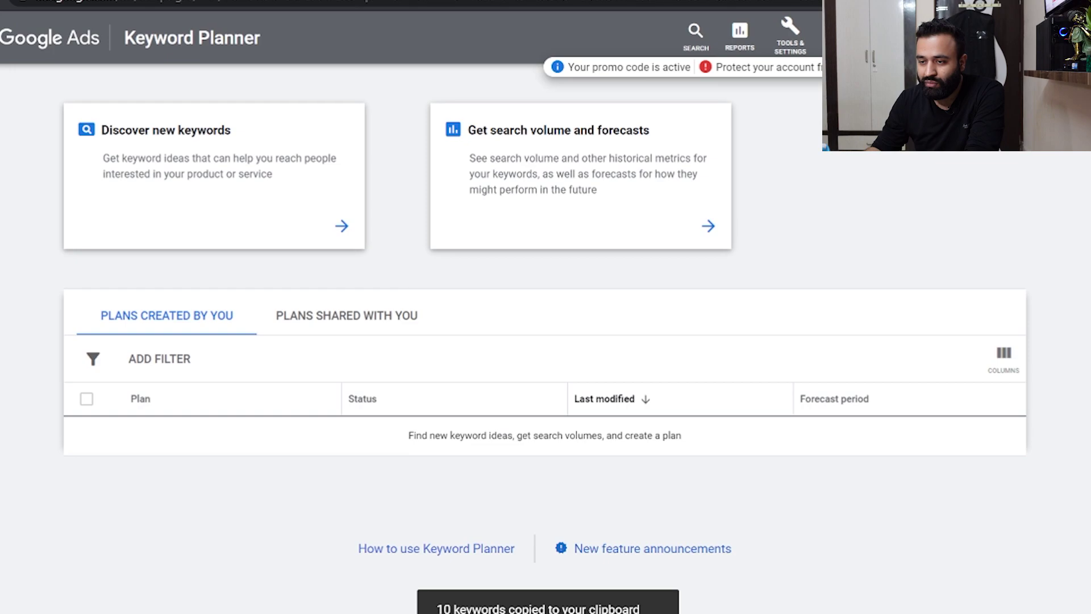
pyautogui.hotkey('alt', 'Left')
pyautogui.scroll(-15, 192, 310)
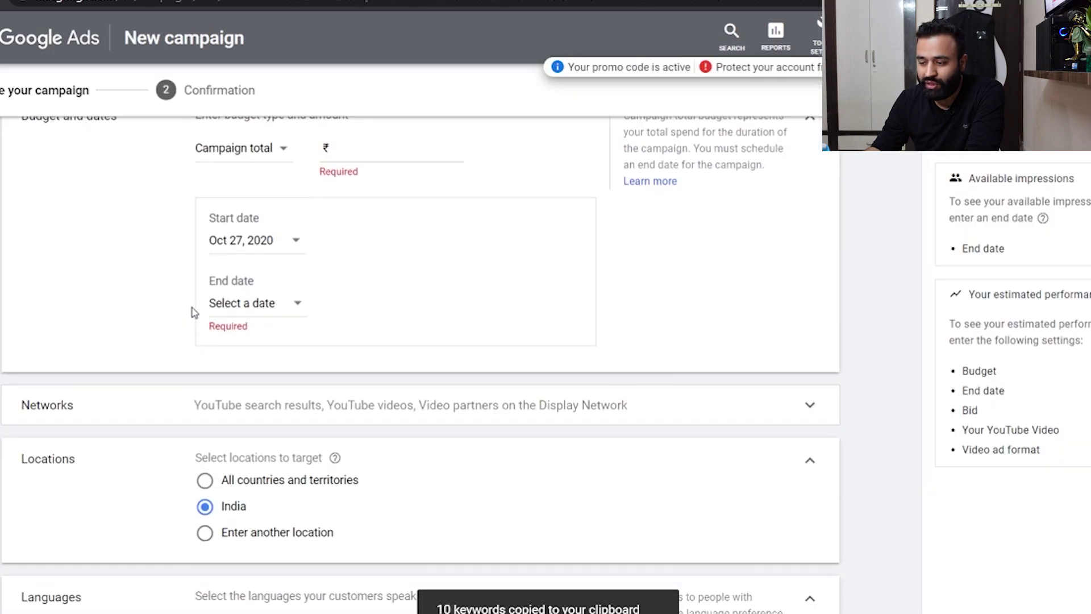
pyautogui.scroll(-15, 192, 311)
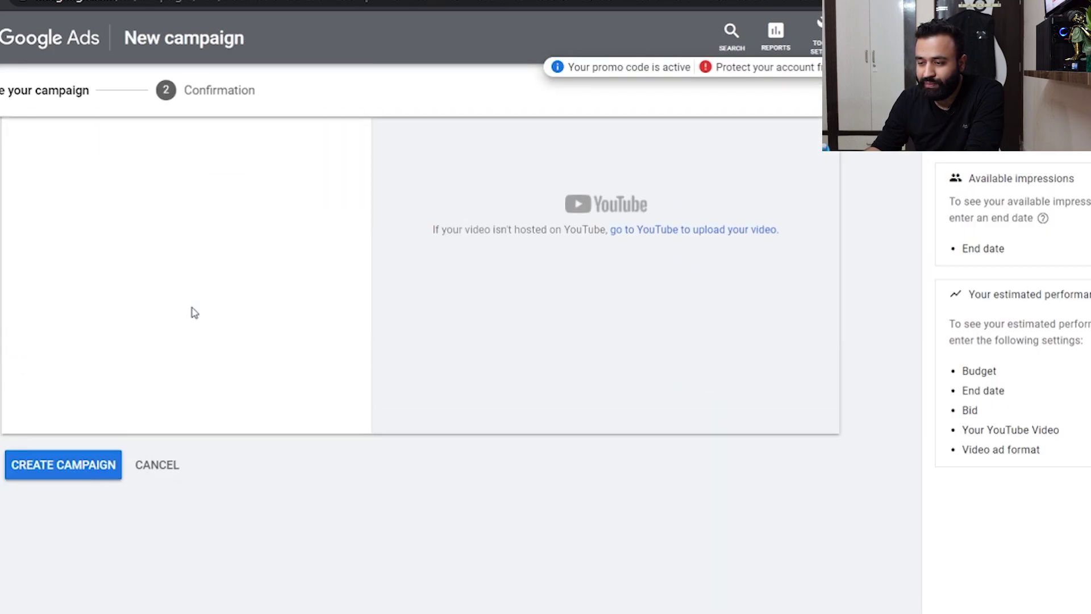
pyautogui.scroll(10, 192, 311)
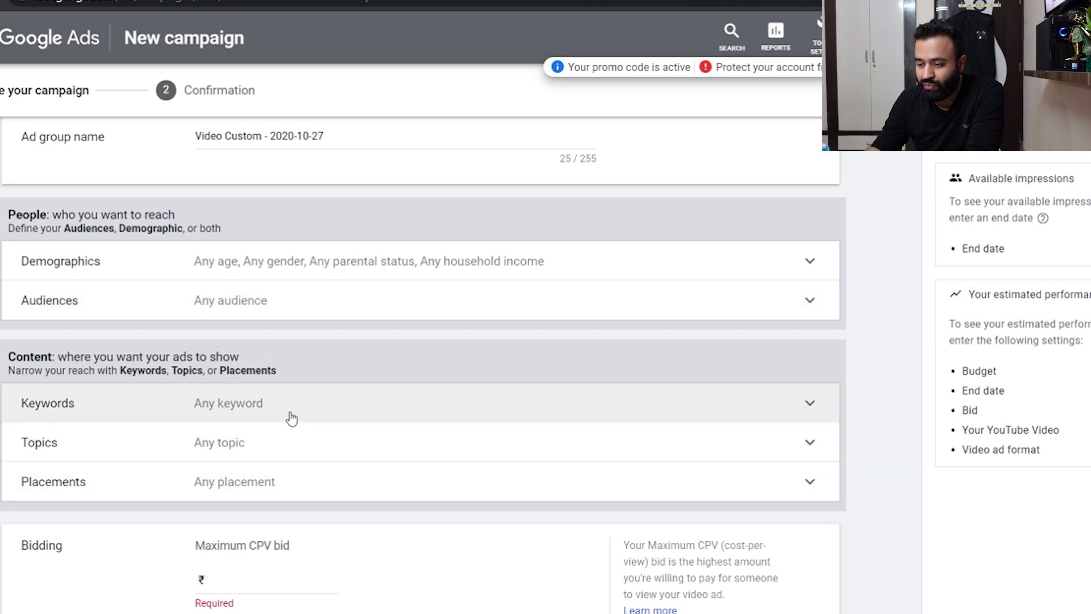
pyautogui.click(288, 417)
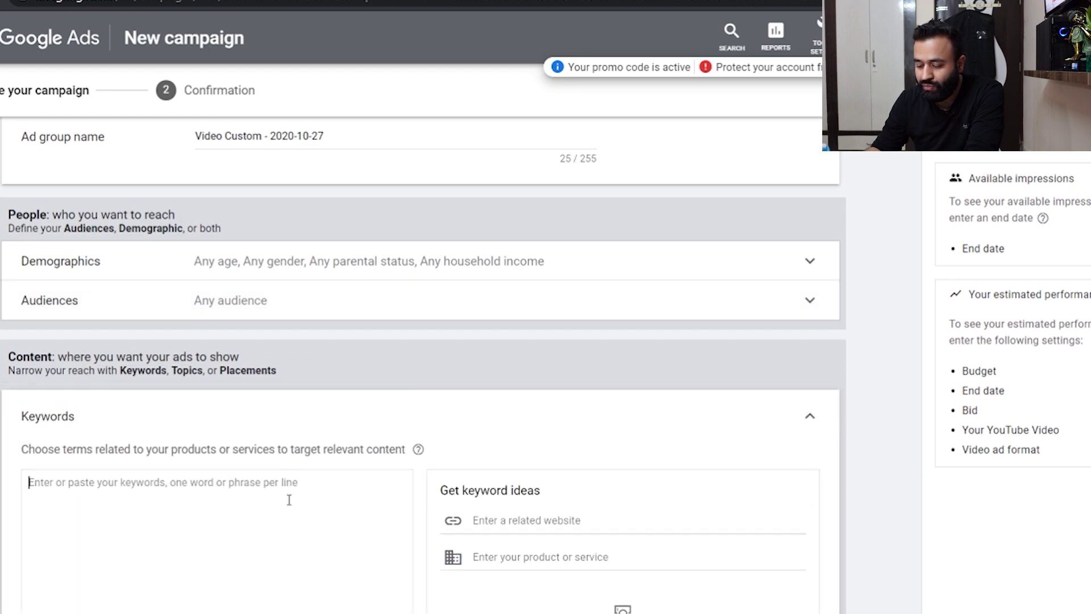
pyautogui.hotkey('ctrl', 'v')
pyautogui.scroll(-5, 268, 523)
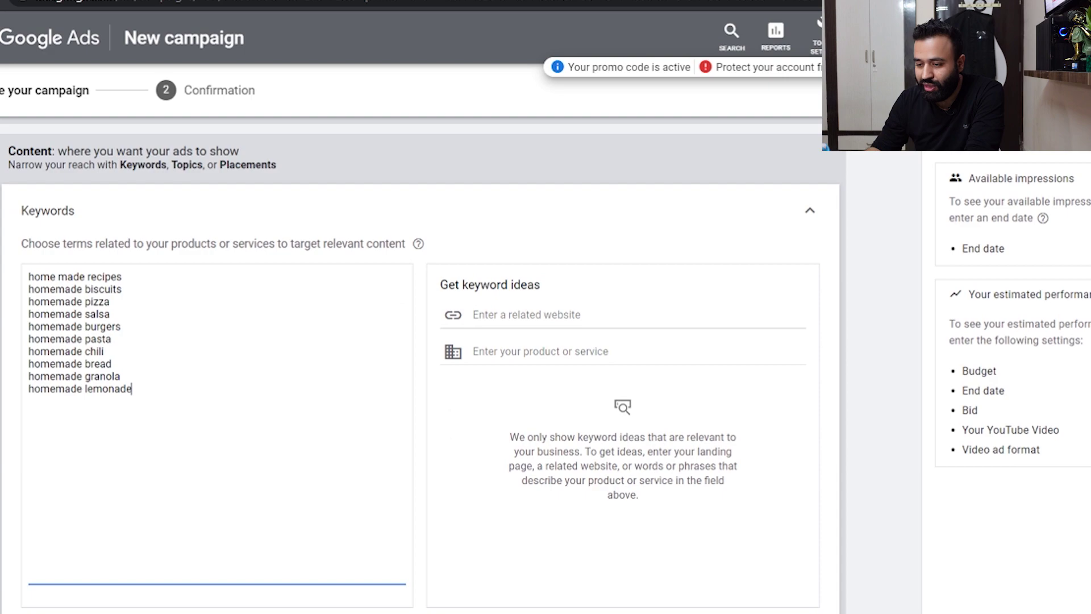
pyautogui.scroll(2, 654, 455)
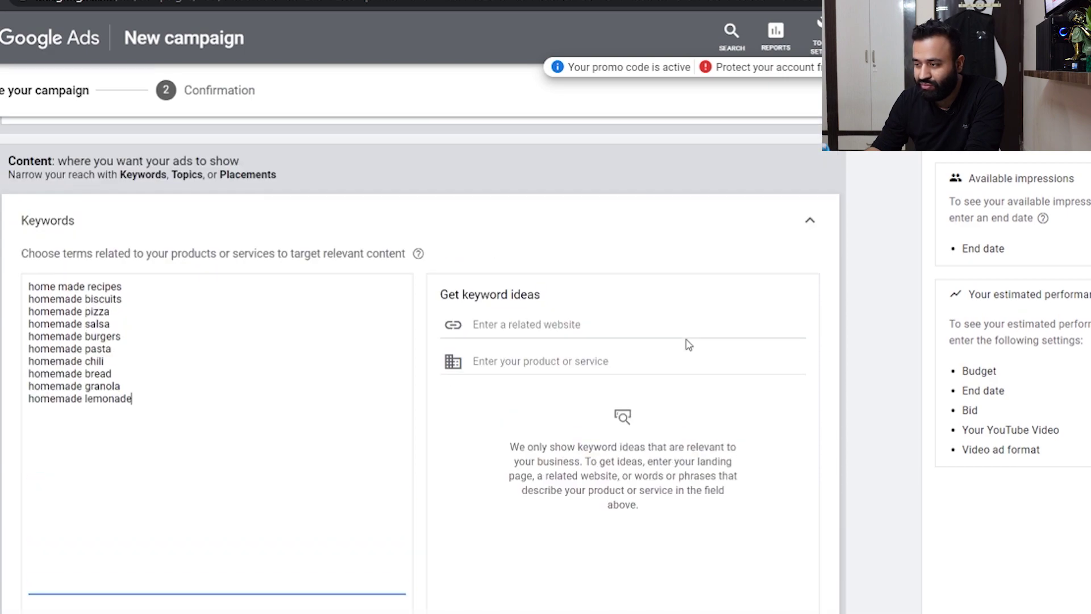
pyautogui.click(806, 226)
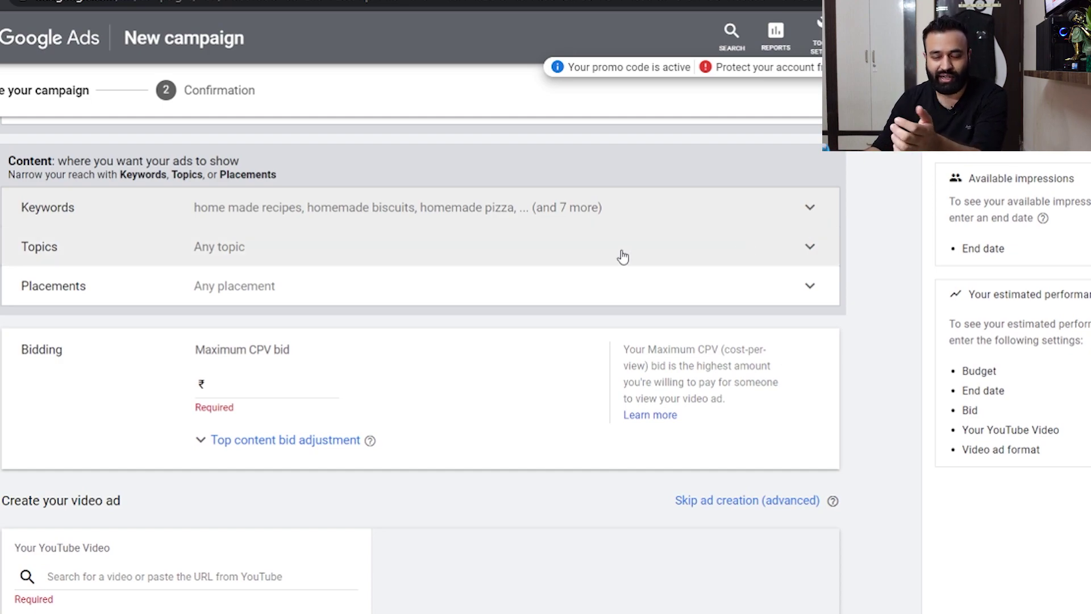
# Open Keyword Planner and enter 'sedentary life' as the starting keyword
pyautogui.click(817, 35)
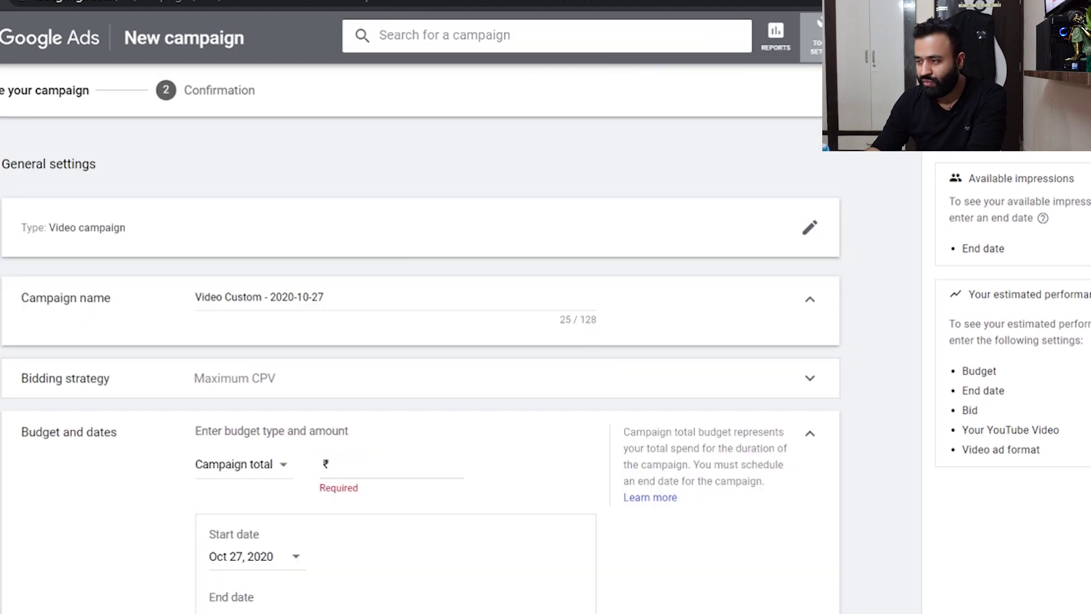
pyautogui.click(409, 155)
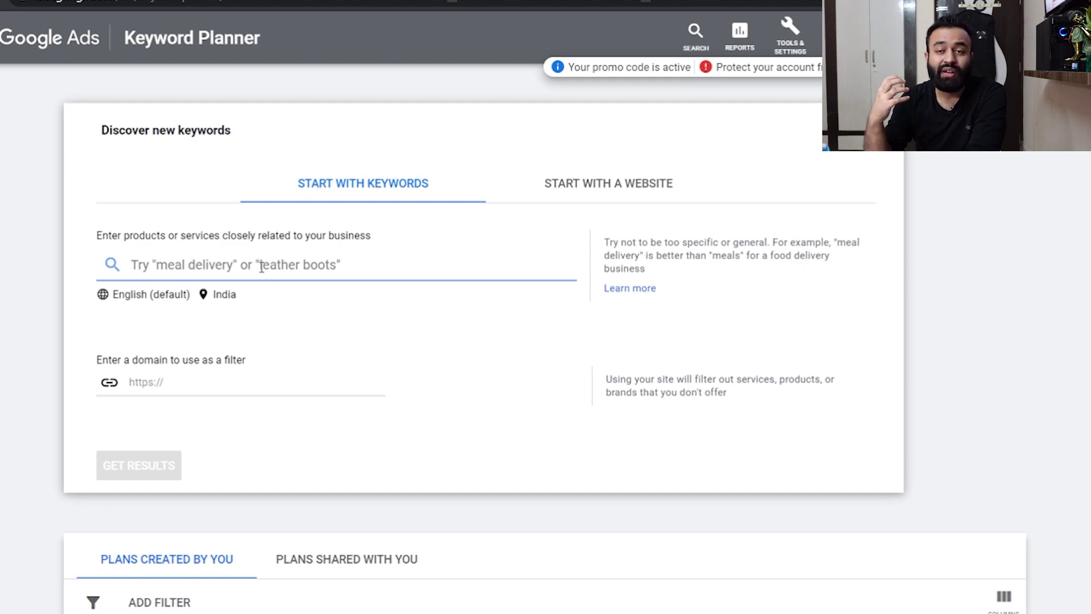
pyautogui.write('se')
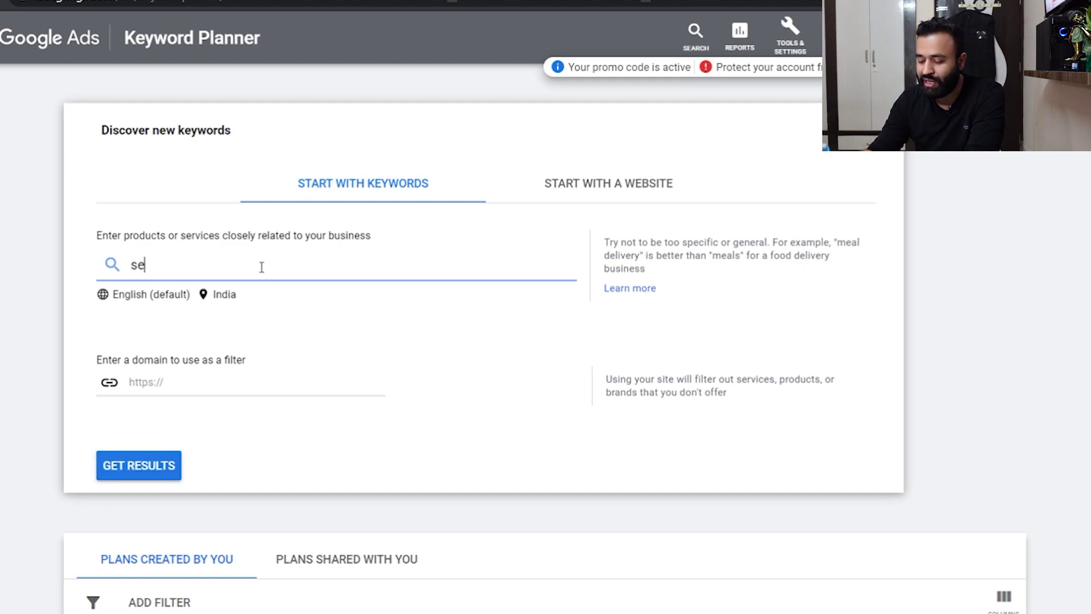
pyautogui.write('dentar')
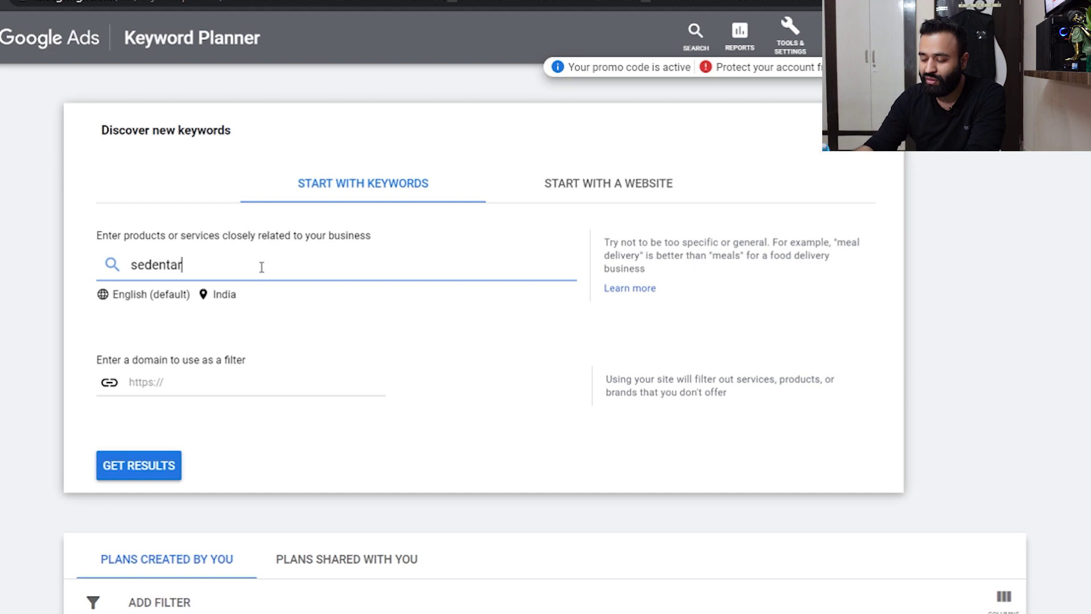
pyautogui.write('y life')
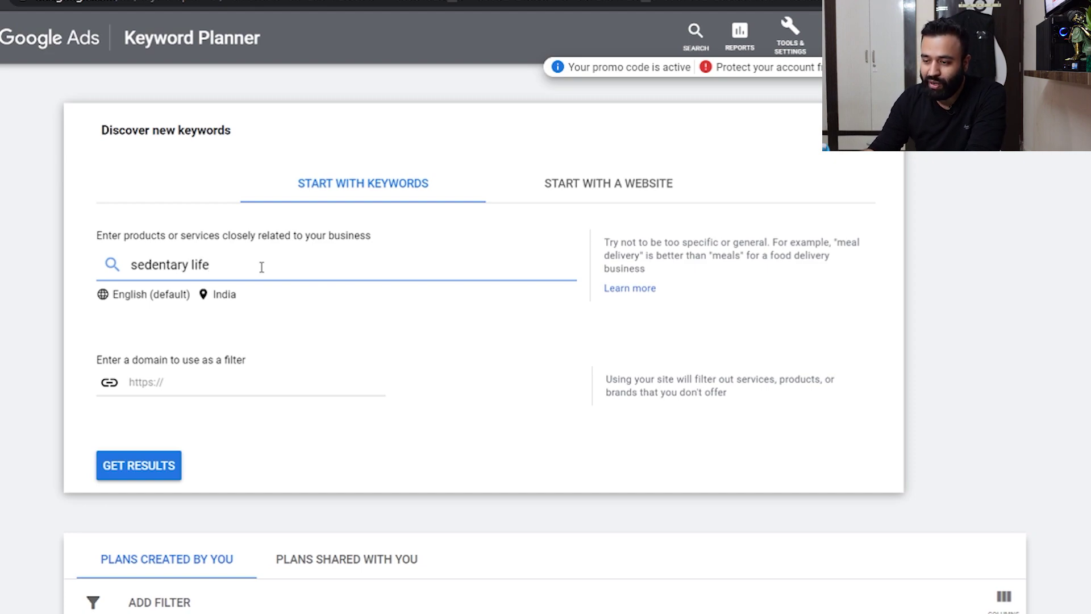
pyautogui.press('Return')
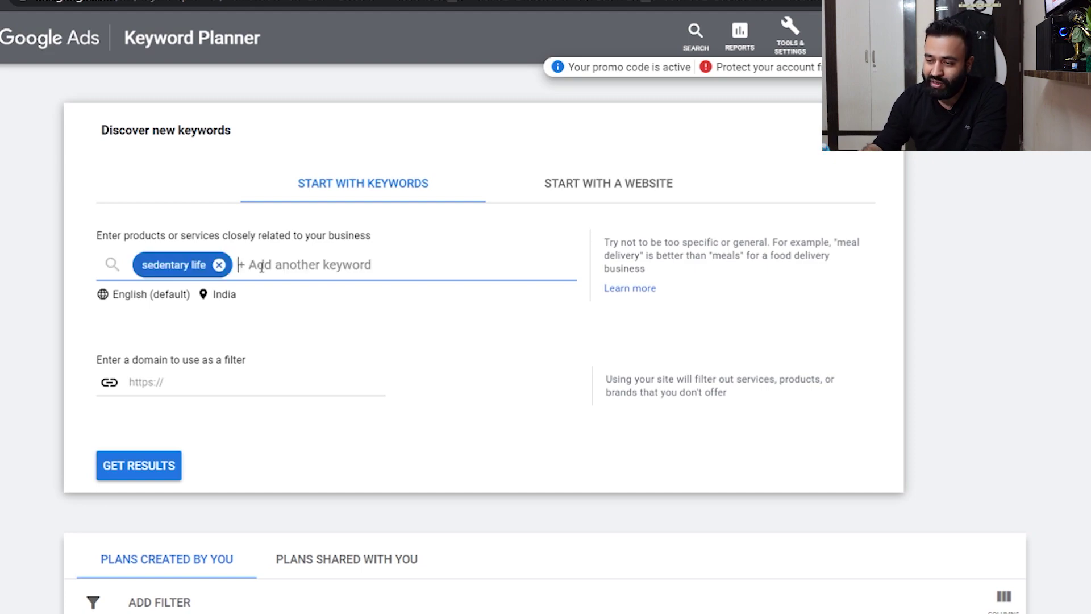
# Get ideas for 'sedentary life' and widen the Keyword column to read them
pyautogui.click(142, 467)
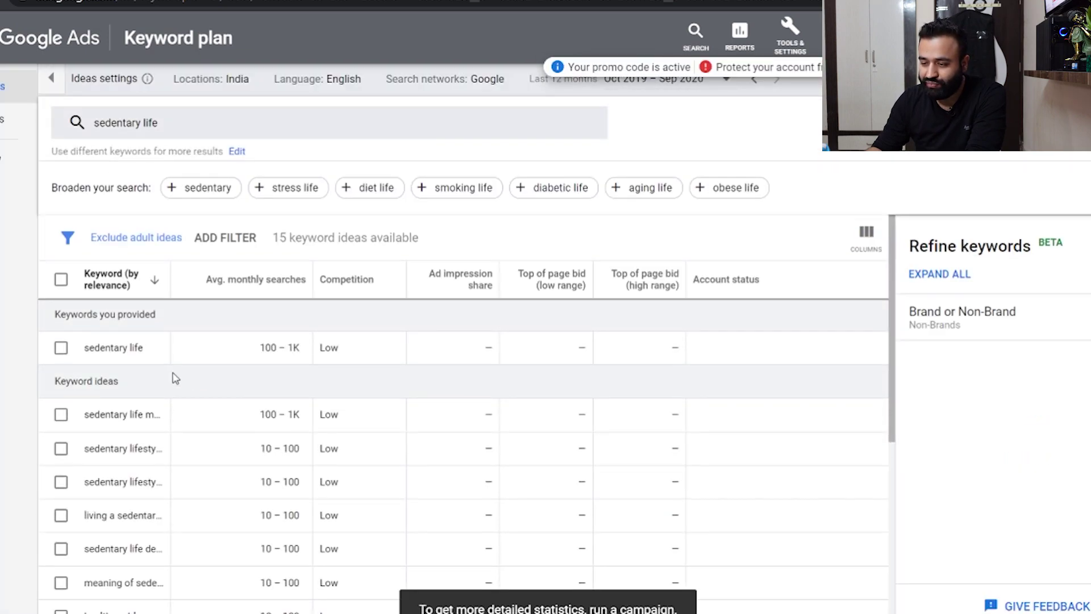
pyautogui.scroll(-1, 168, 453)
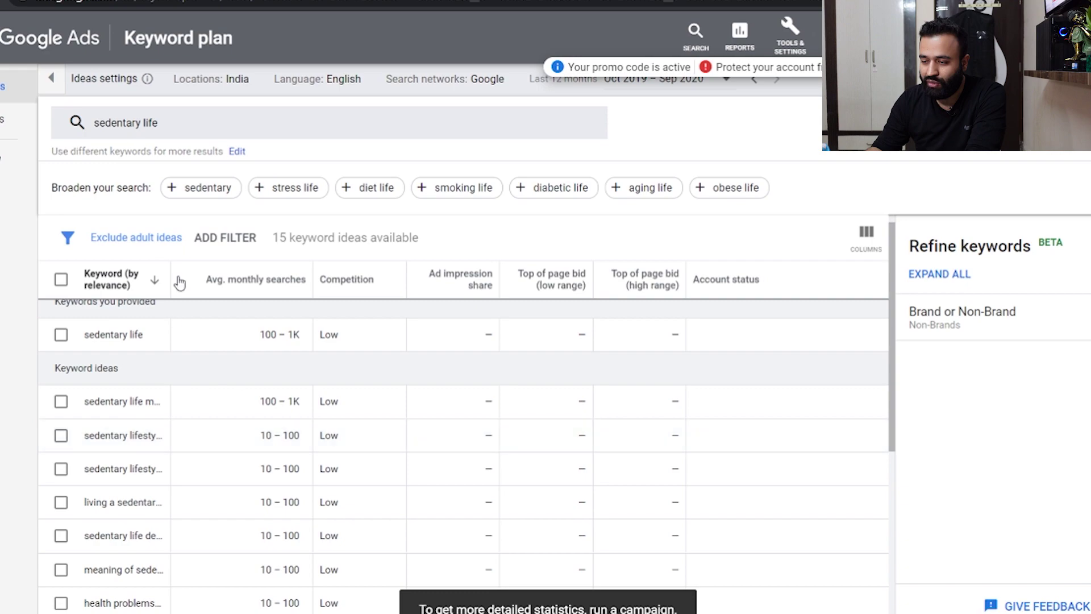
pyautogui.moveTo(172, 271); pyautogui.dragTo(286, 272)
pyautogui.scroll(-3, 232, 464)
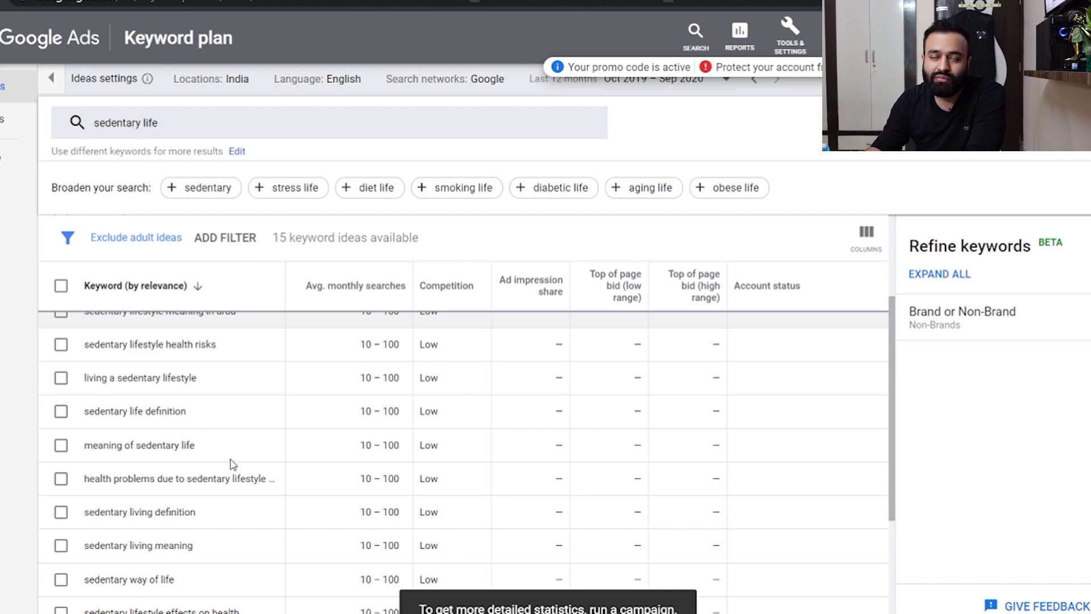
pyautogui.scroll(-3, 232, 464)
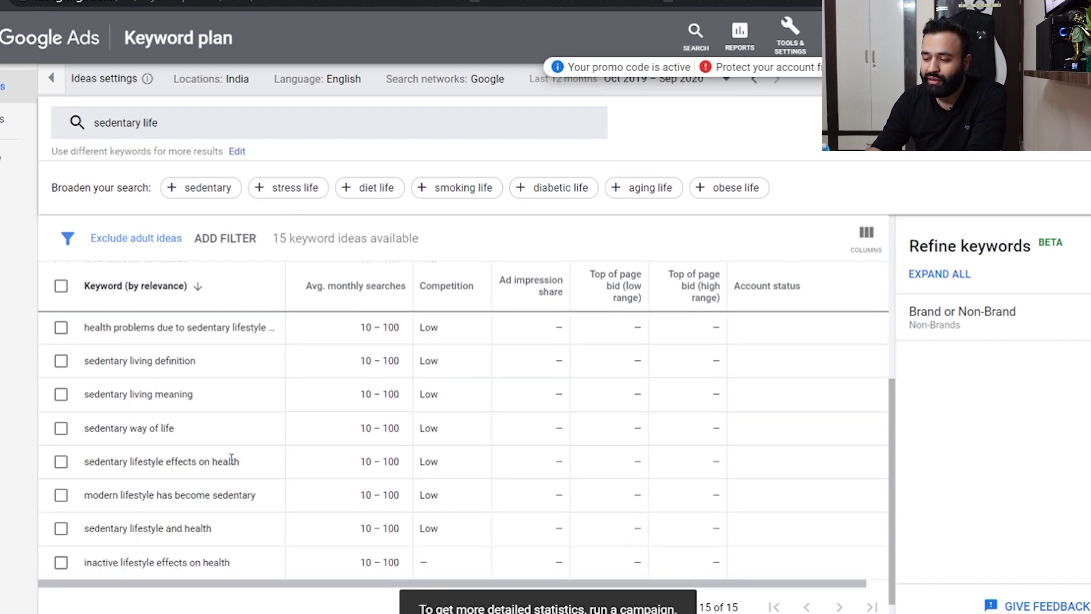
pyautogui.scroll(3, 231, 459)
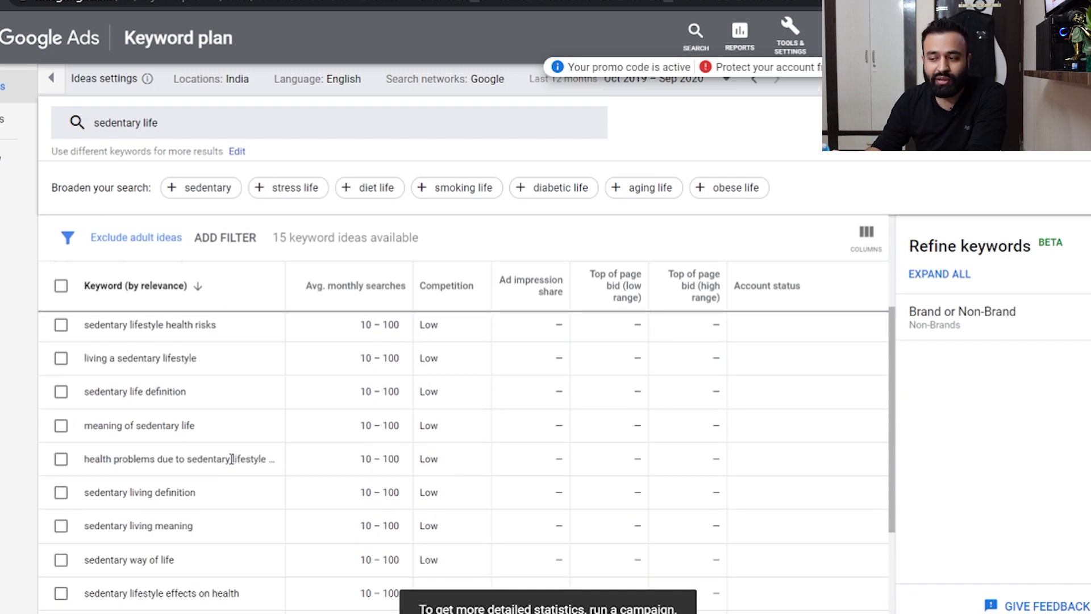
pyautogui.scroll(3, 231, 458)
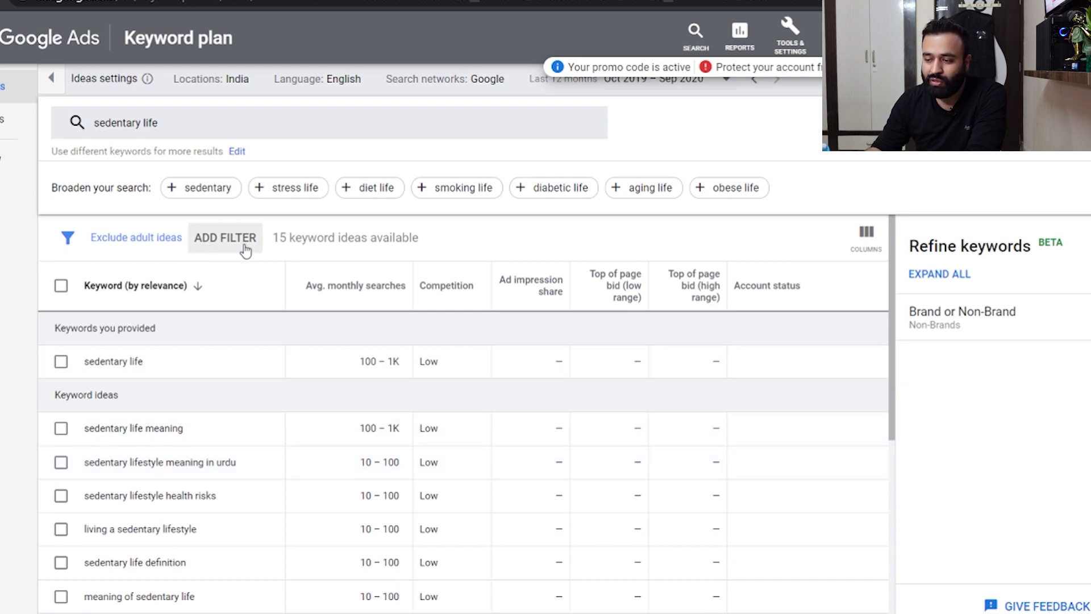
# Add 'ergonomics' as a second seed and review the 312 resulting keyword ideas
pyautogui.click(193, 122)
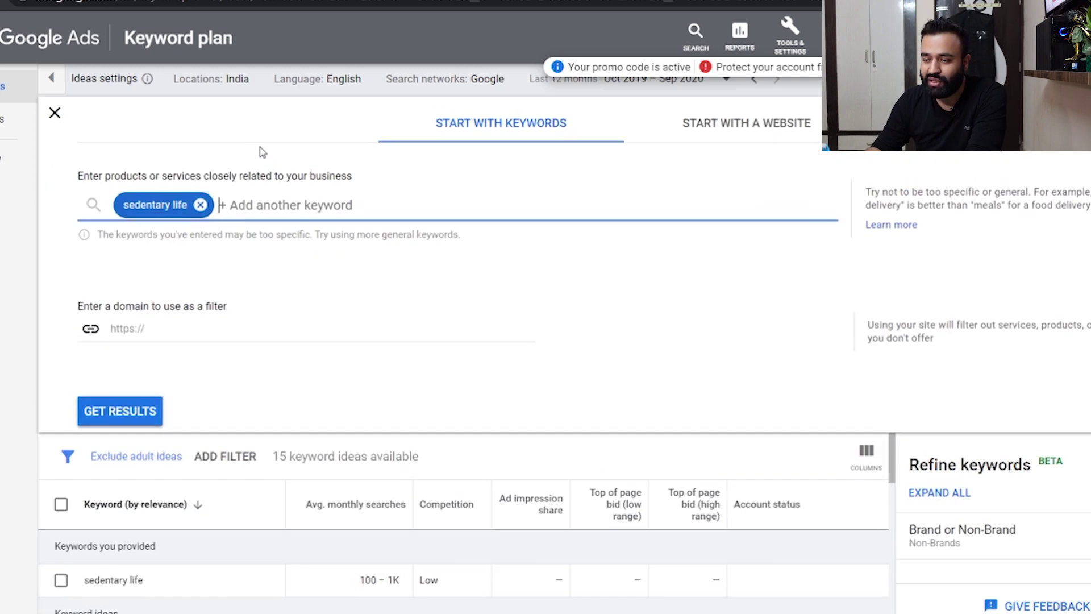
pyautogui.write('ergonomics')
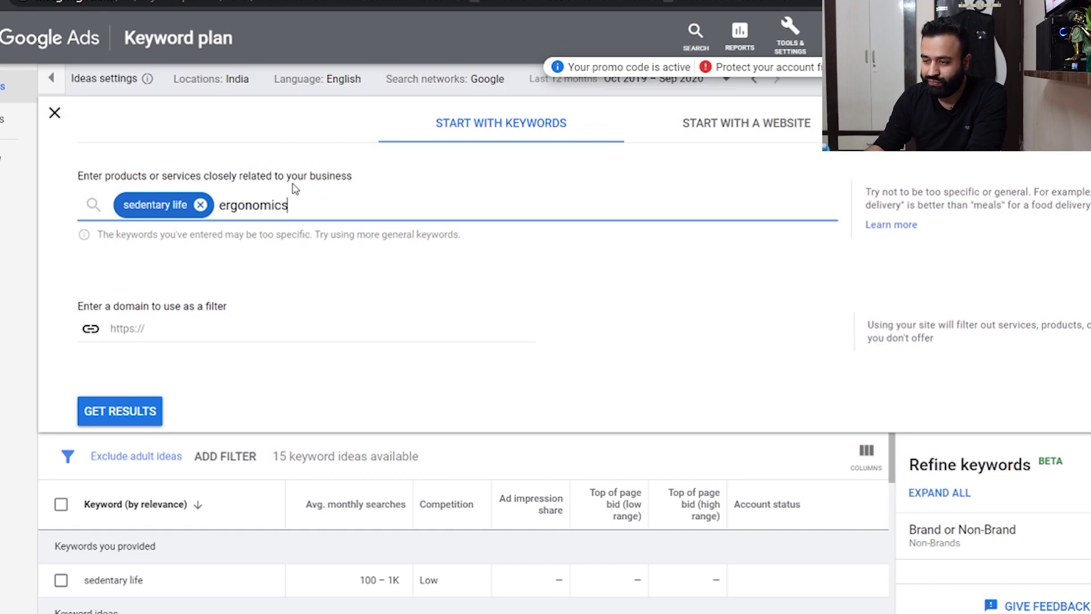
pyautogui.press('Return')
pyautogui.click(95, 393)
pyautogui.scroll(-12, 278, 441)
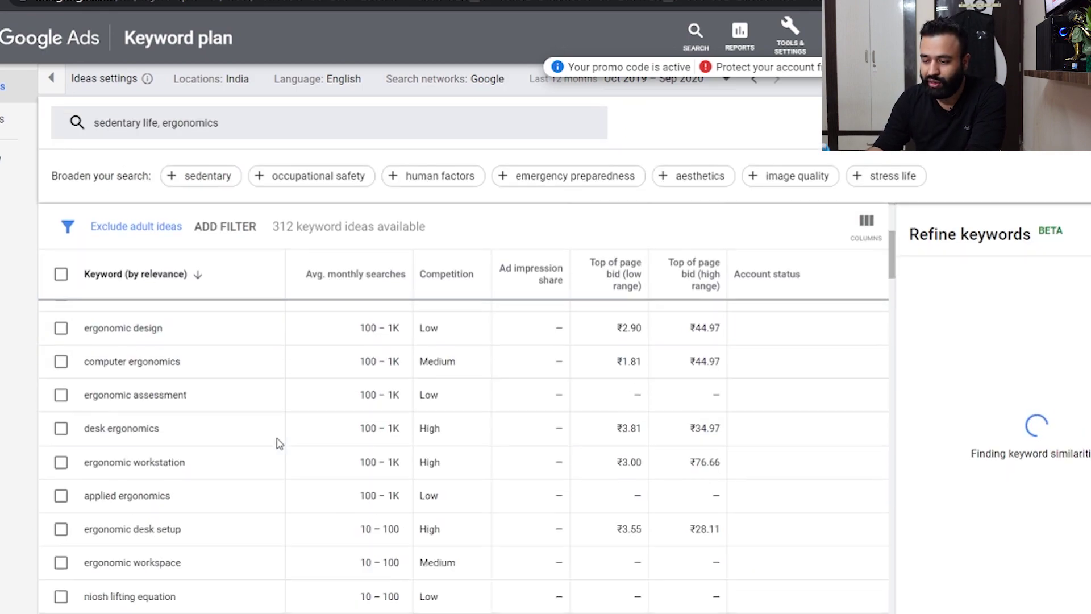
pyautogui.scroll(-5, 277, 441)
pyautogui.scroll(3, 278, 441)
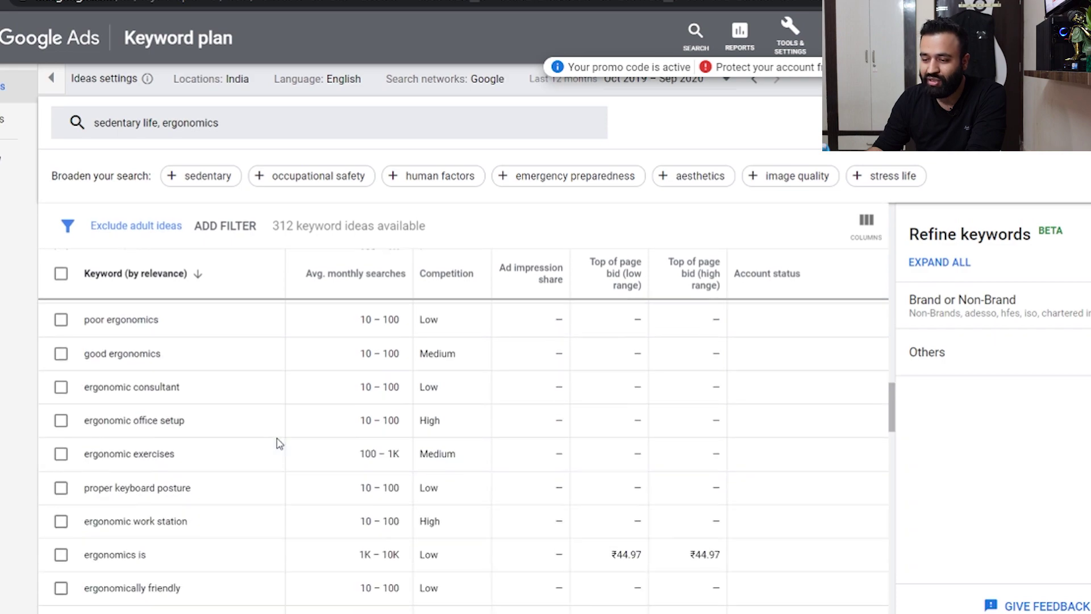
pyautogui.scroll(-3, 278, 441)
pyautogui.scroll(8, 277, 441)
pyautogui.scroll(5, 278, 441)
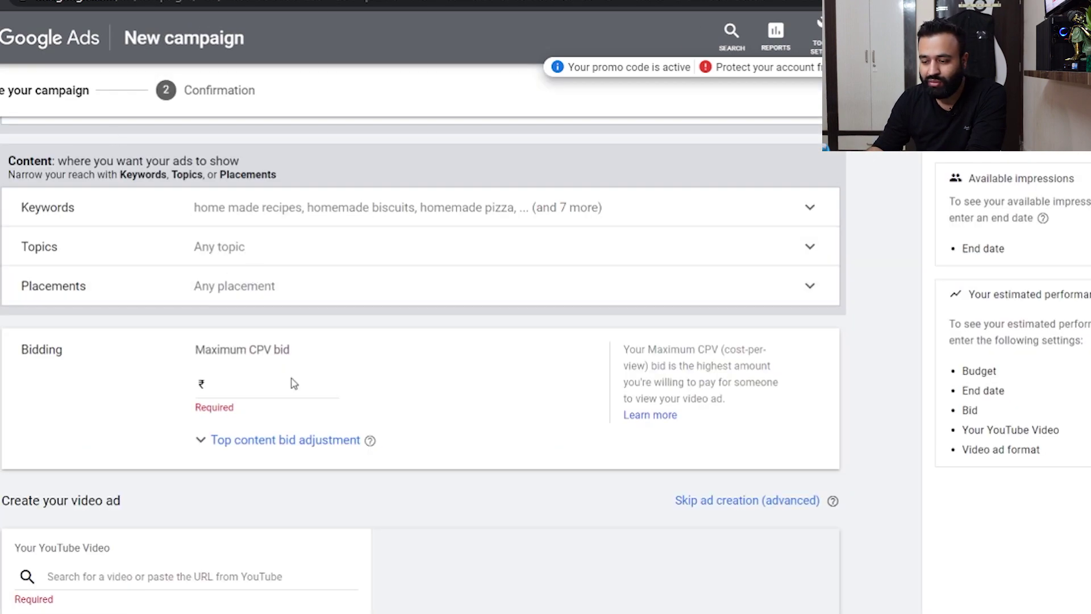
# Expand the campaign's Keywords row to show the ten terms, home made recipes through homemade lemonade
pyautogui.scroll(1, 290, 397)
pyautogui.scroll(1, 288, 402)
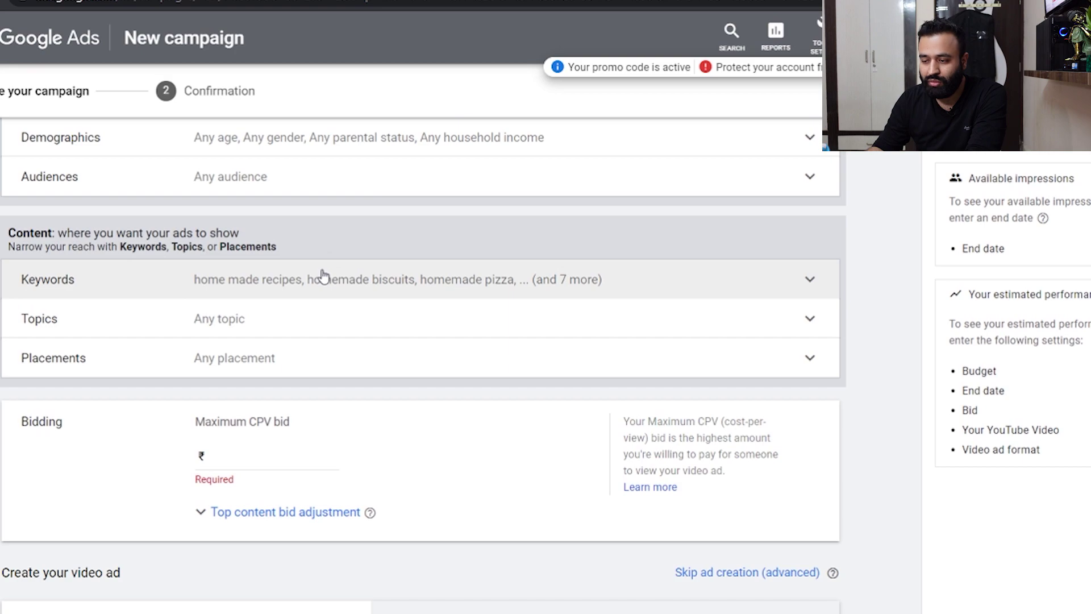
pyautogui.click(323, 277)
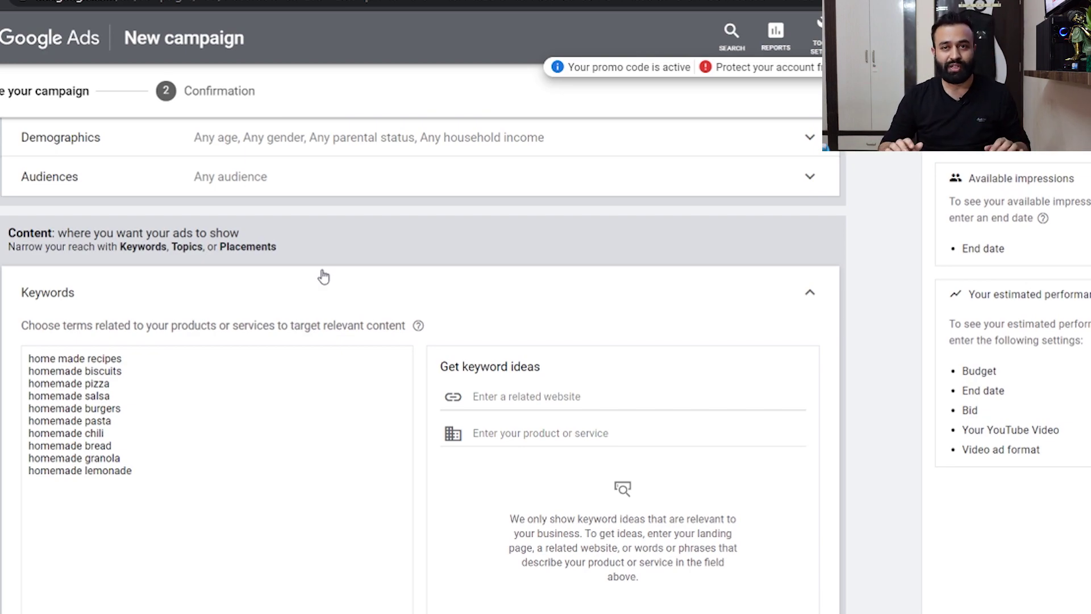
pyautogui.scroll(-6, 323, 277)
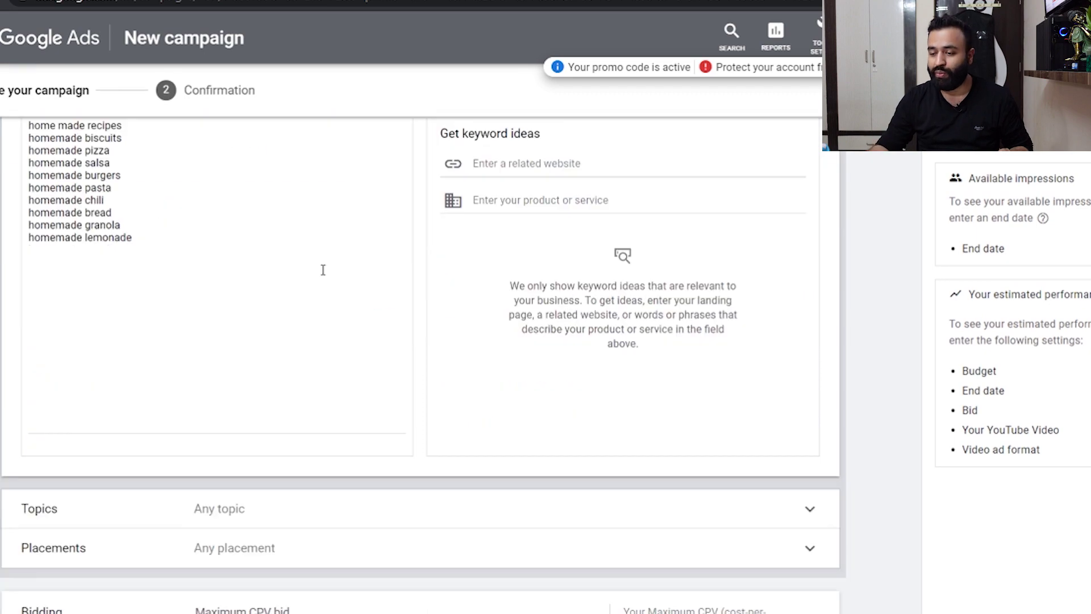